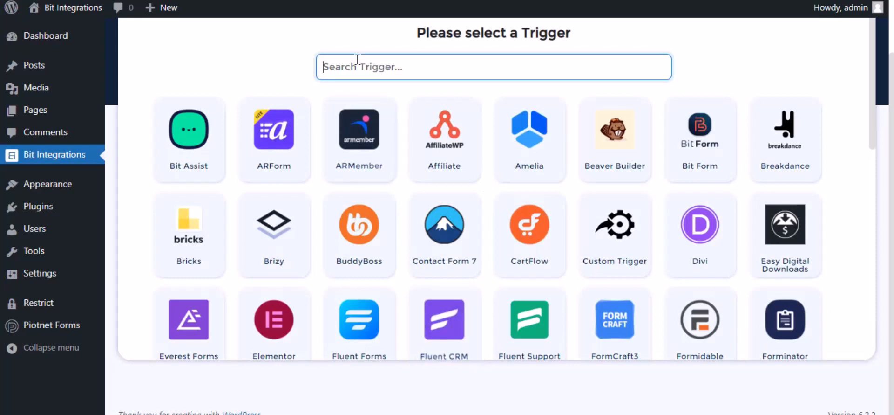
# - Search the triggers for "pio" and choose Piotnet Forms as the trigger
pyautogui.click(358, 60)
pyautogui.write('pio')
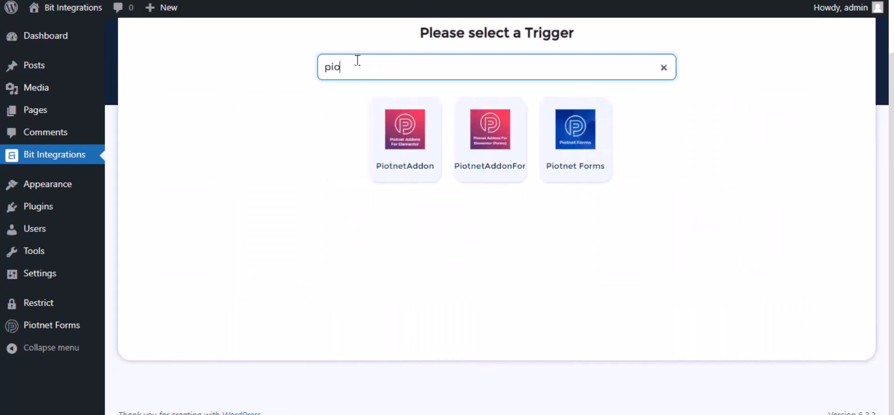
pyautogui.click(565, 148)
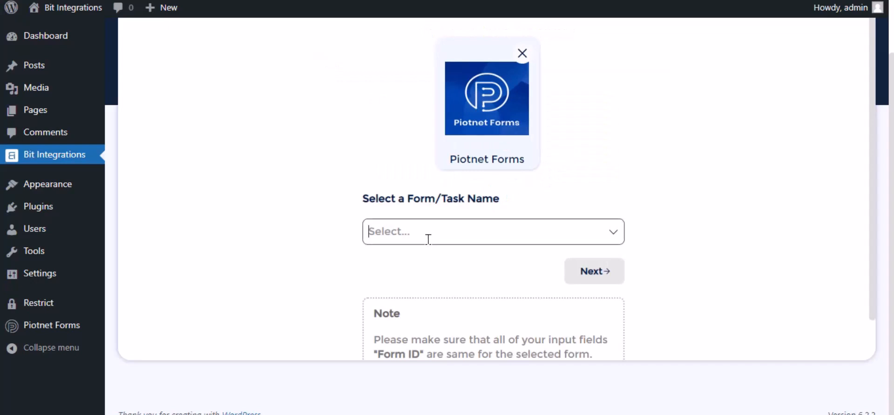
# - Select the Contact Forms form and continue to the next stage
pyautogui.click(429, 239)
pyautogui.click(425, 256)
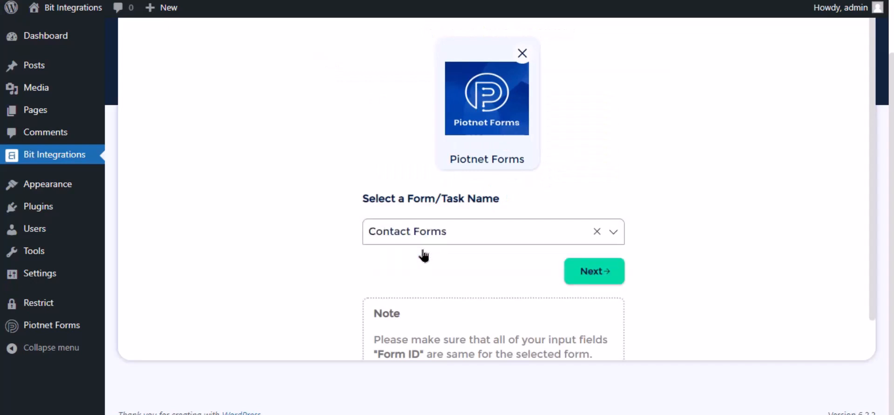
pyautogui.click(594, 271)
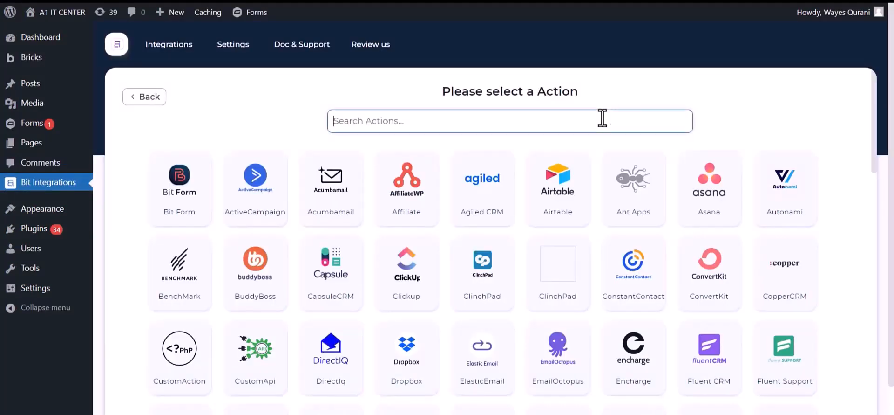
# - Search the actions for Whatsapp and choose WhatsApp as the action
pyautogui.write('Whatsapp')
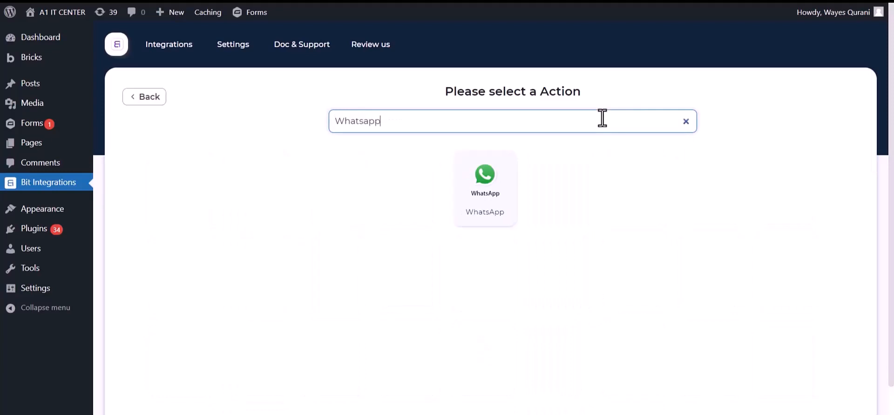
pyautogui.click(494, 191)
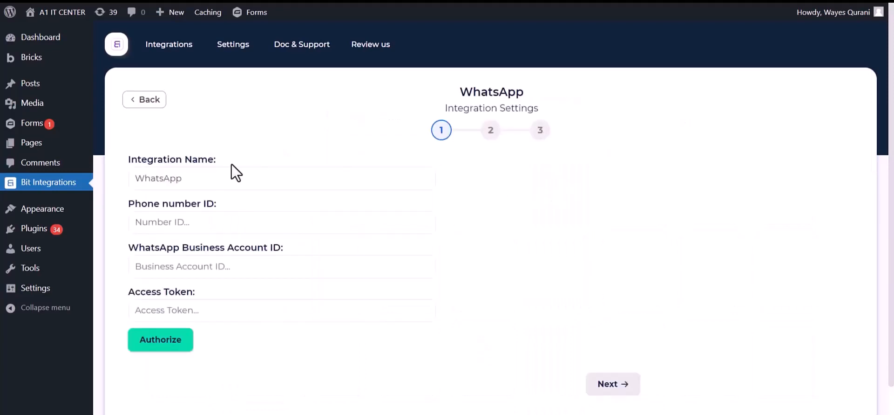
# - Review the WhatsApp integration settings fields: Integration Name, Phone number ID, WhatsApp Business Account ID and Access Token
pyautogui.moveTo(216, 159); pyautogui.dragTo(127, 159)
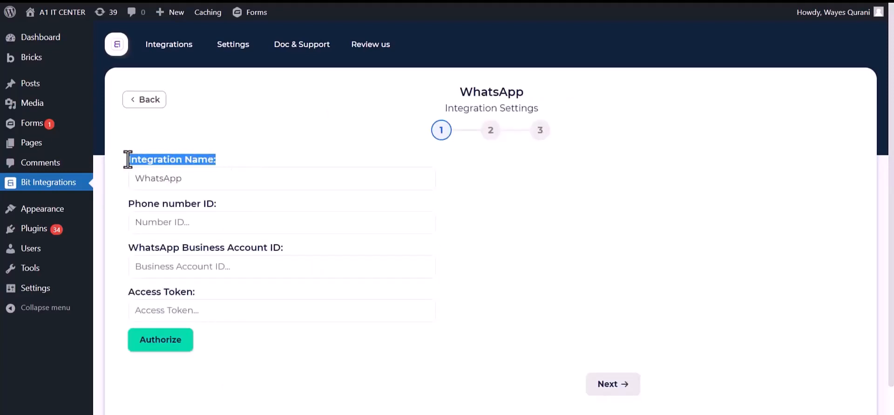
pyautogui.moveTo(194, 179); pyautogui.dragTo(222, 205)
pyautogui.moveTo(124, 249); pyautogui.dragTo(281, 249)
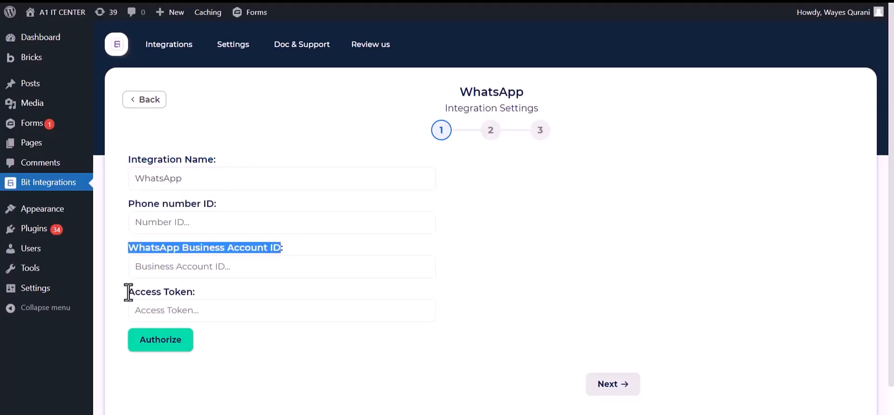
pyautogui.moveTo(129, 292); pyautogui.dragTo(211, 293)
pyautogui.click(281, 351)
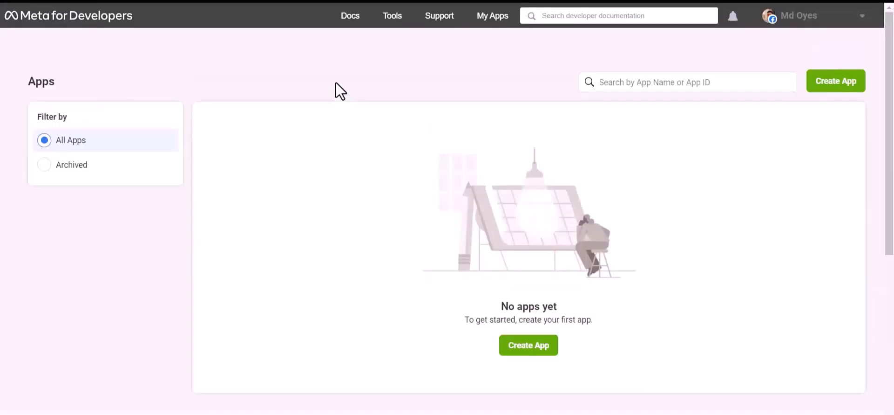
# - Start creating a new Meta developer app with the Other use case
pyautogui.click(847, 84)
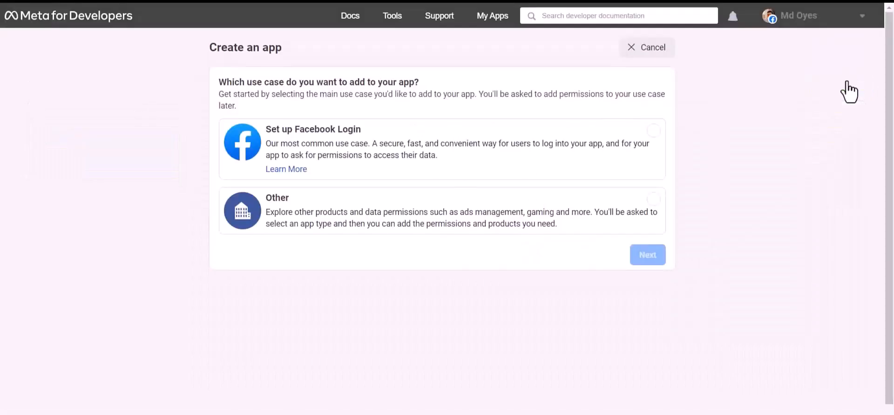
pyautogui.click(467, 224)
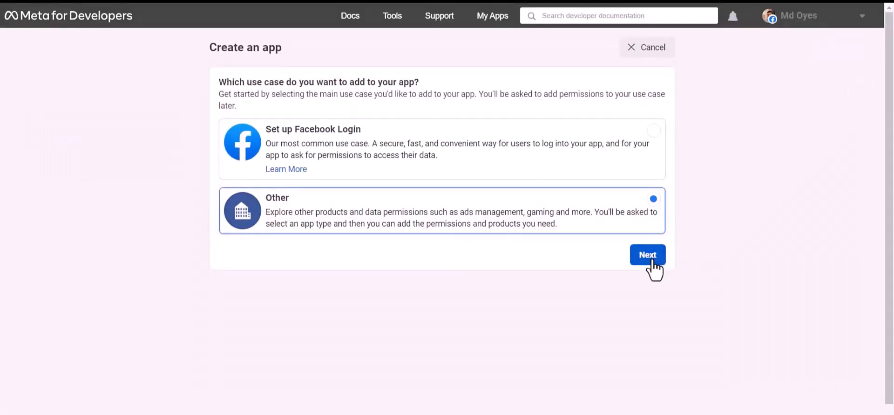
pyautogui.click(652, 260)
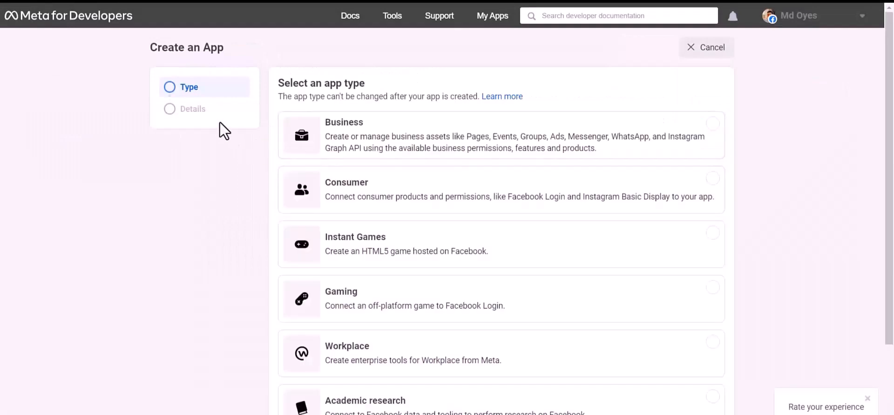
# - Choose Business as the app type and proceed to the details stage
pyautogui.click(437, 145)
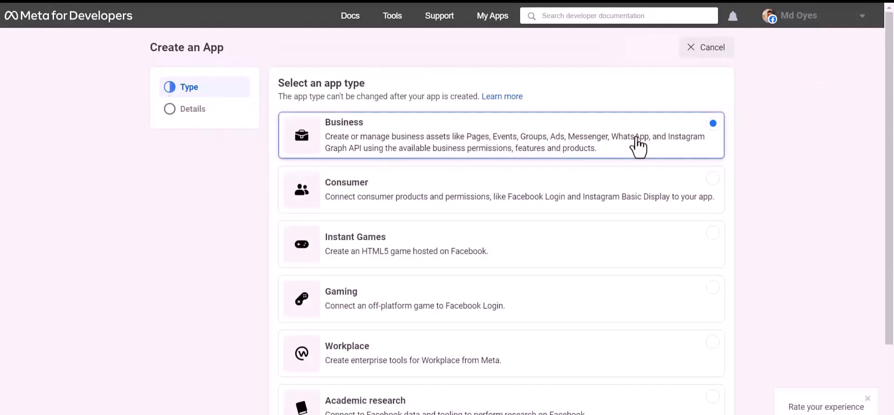
pyautogui.scroll(-2, 640, 151)
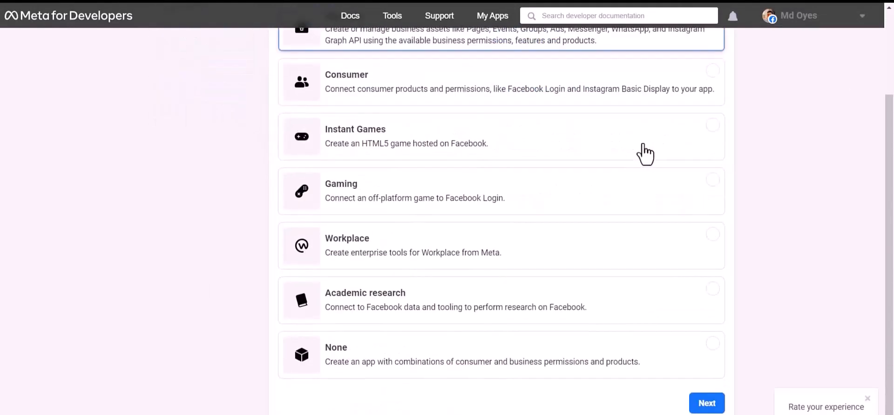
pyautogui.click(706, 403)
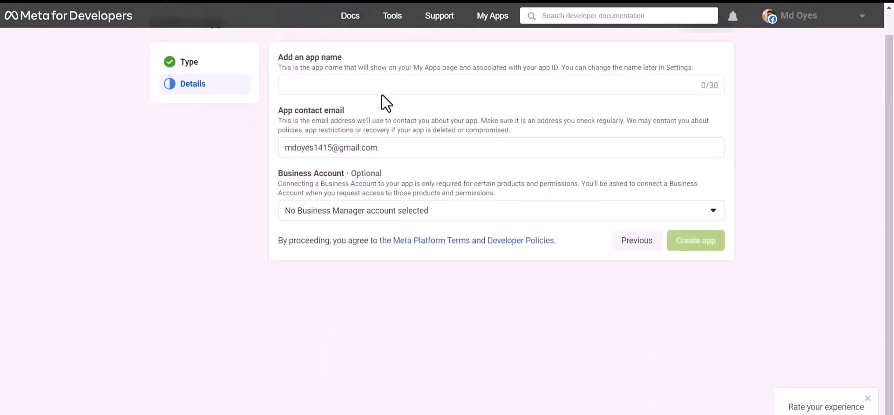
# - Name the app Bit Integrations and create it
pyautogui.click(362, 85)
pyautogui.write('Bit Integ')
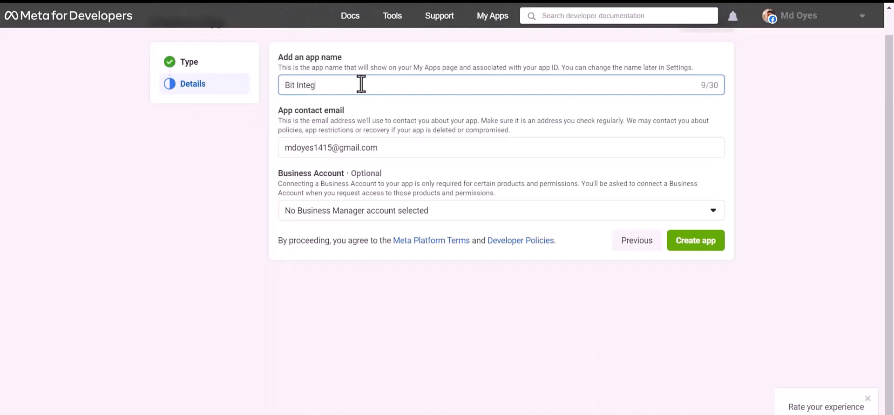
pyautogui.write('rations')
pyautogui.click(695, 269)
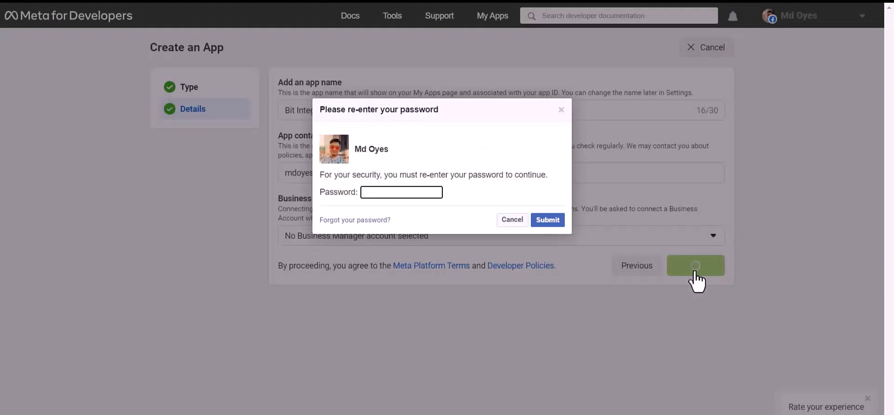
# - Re-enter the account password with the saved credential to confirm app creation
pyautogui.click(411, 192)
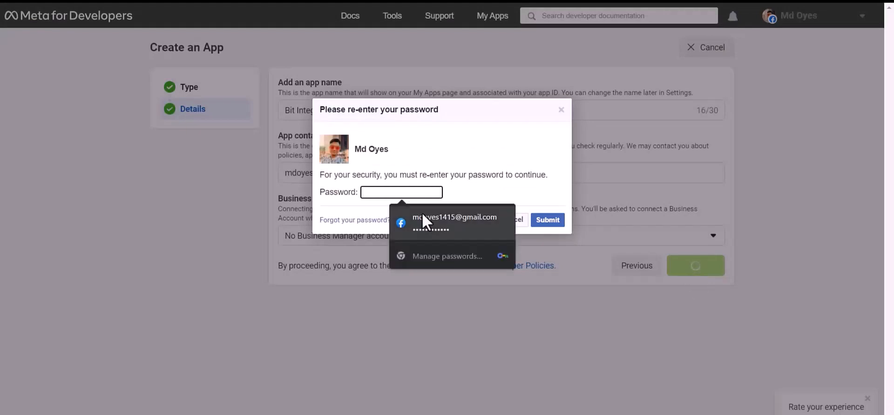
pyautogui.click(424, 223)
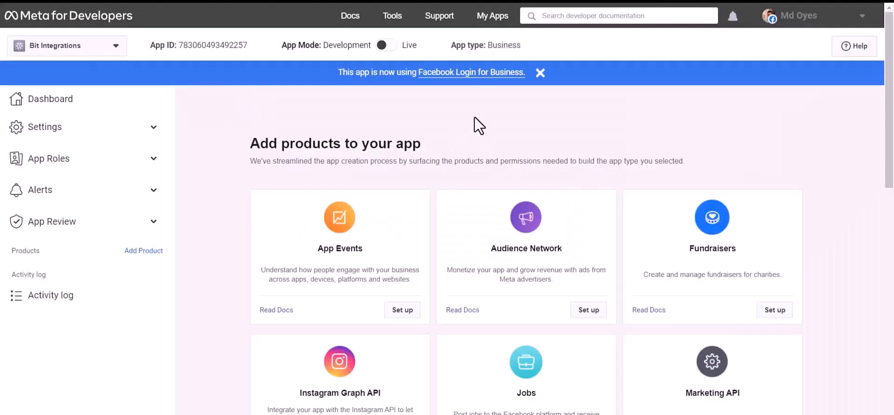
# - Set up the WhatsApp product for the app using the Test Business account
pyautogui.scroll(-10, 484, 120)
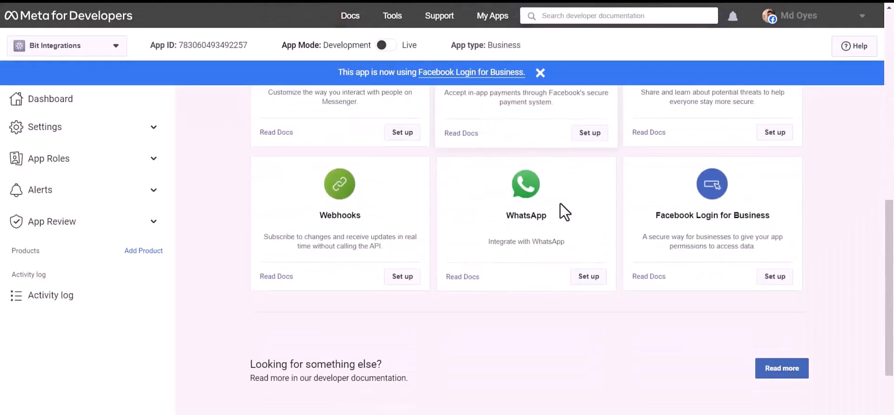
pyautogui.click(590, 278)
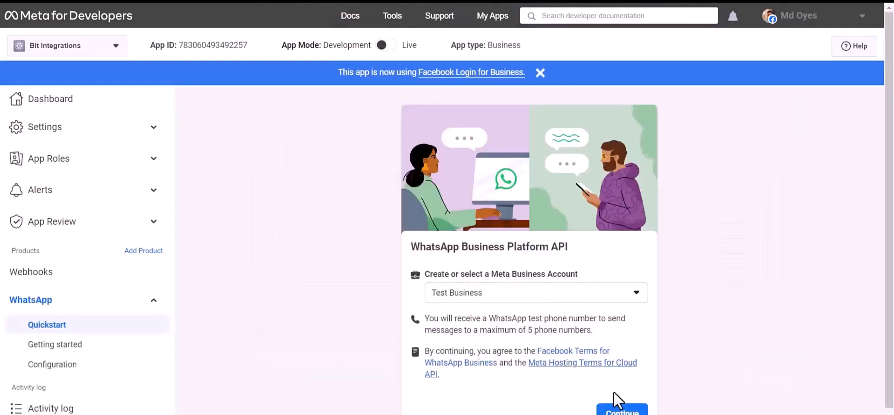
pyautogui.click(621, 410)
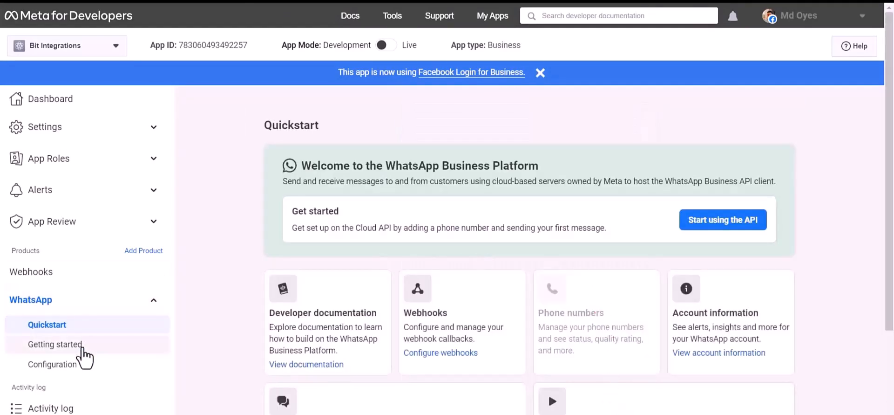
# - Open WhatsApp's Getting started page and locate the Phone number ID and WhatsApp Business Account ID
pyautogui.click(56, 344)
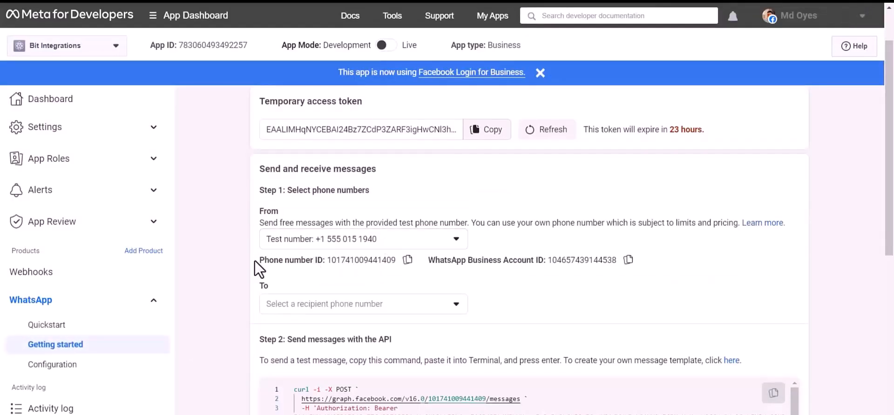
pyautogui.moveTo(256, 260); pyautogui.dragTo(322, 264)
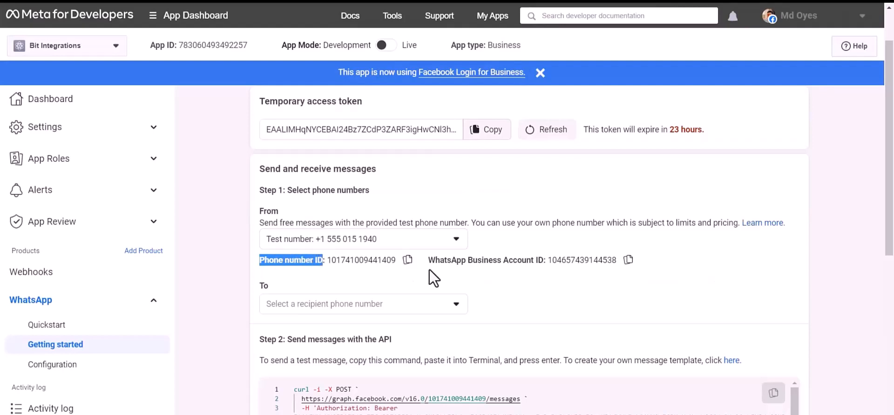
pyautogui.moveTo(425, 260); pyautogui.dragTo(540, 261)
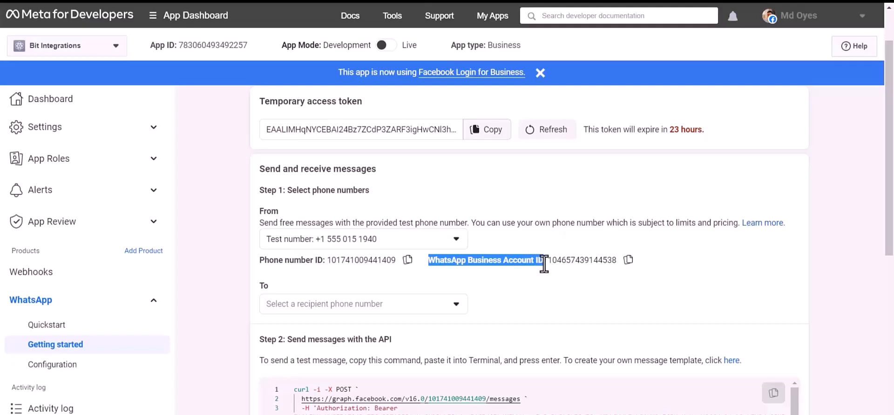
# - Copy the Phone number ID and paste it into the integration's Phone number ID field
pyautogui.click(588, 281)
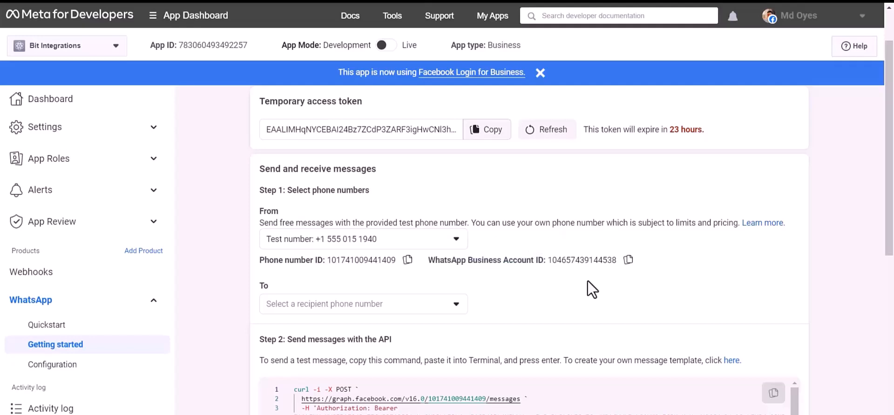
pyautogui.click(409, 260)
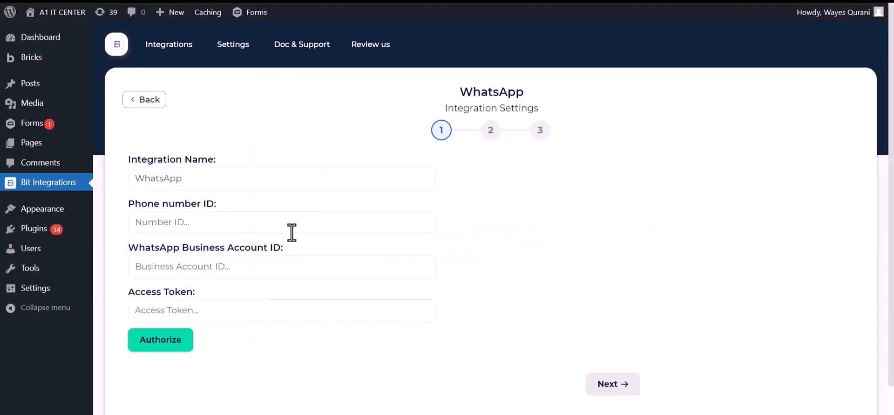
pyautogui.click(292, 228)
pyautogui.hotkey('ctrl', 'v')
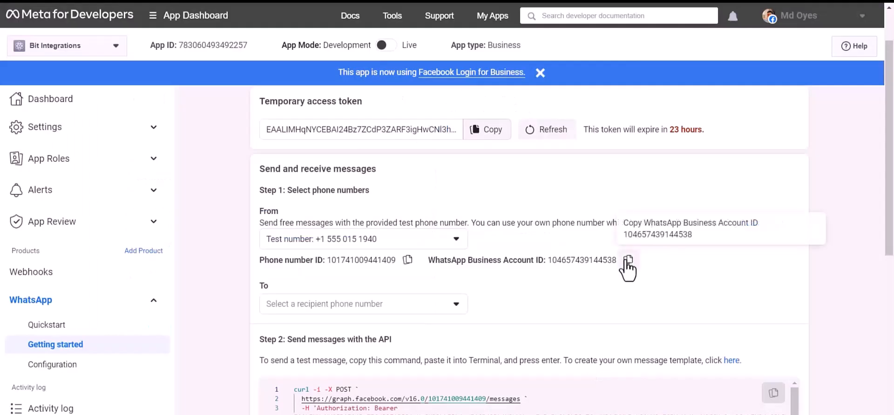
# - Copy the WhatsApp Business Account ID and paste it into the integration's Business Account ID field
pyautogui.click(627, 260)
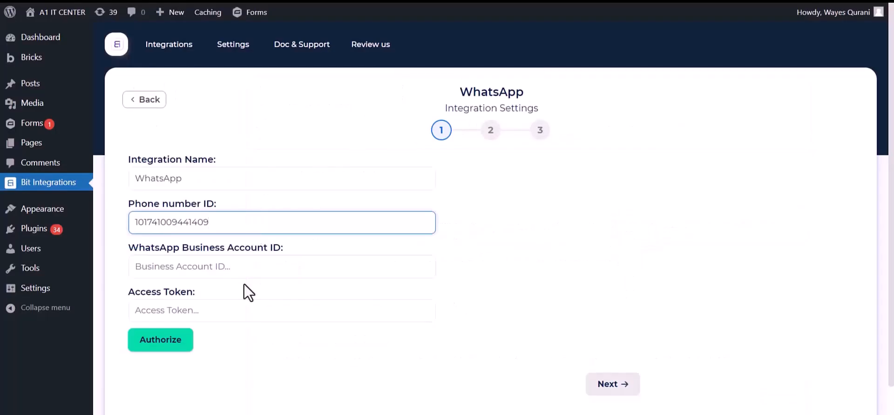
pyautogui.click(244, 266)
pyautogui.hotkey('ctrl', 'v')
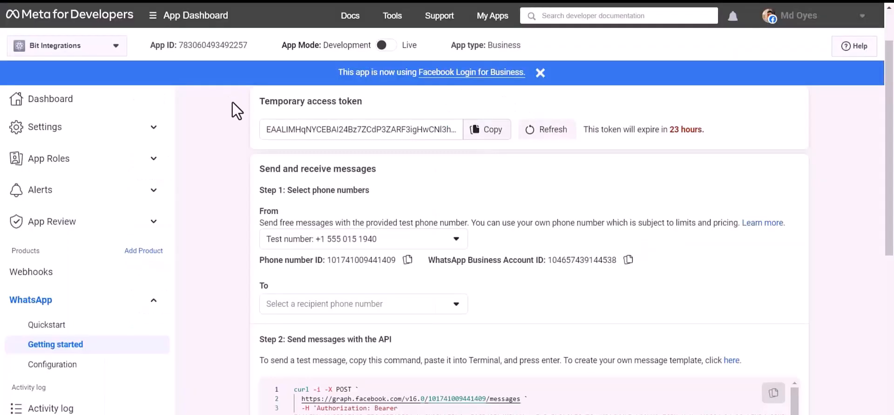
# - Examine the temporary access token and its expiry note
pyautogui.moveTo(260, 104); pyautogui.dragTo(365, 106)
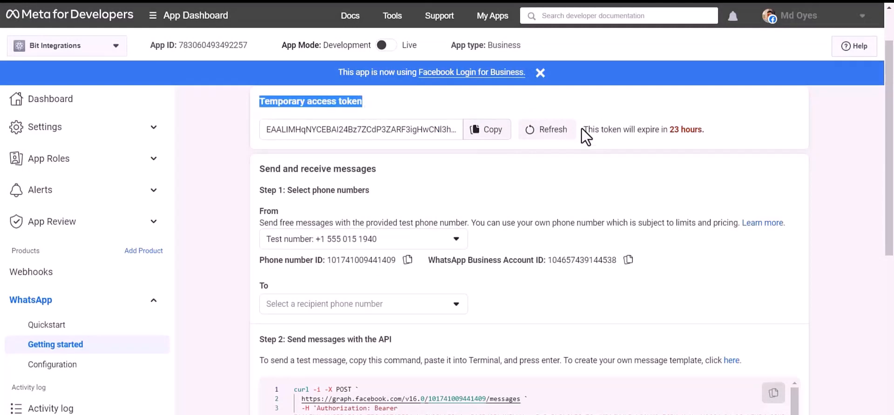
pyautogui.moveTo(585, 130); pyautogui.dragTo(708, 129)
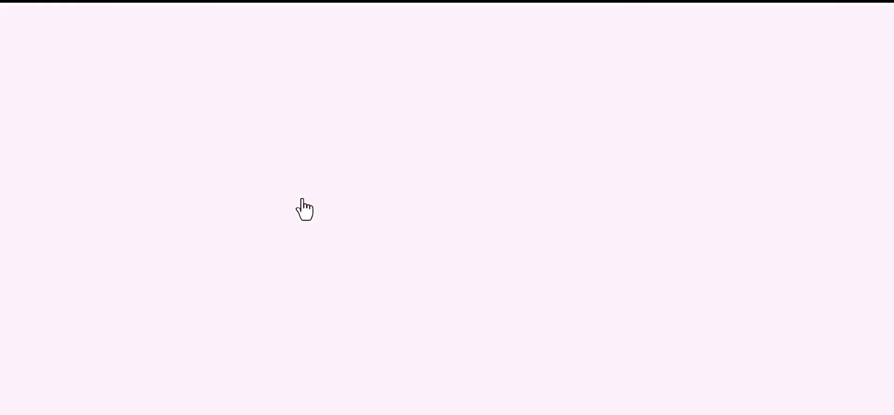
# - Open System users in Business settings and create a new system user with the Admin role, entering a name for it
pyautogui.click(65, 173)
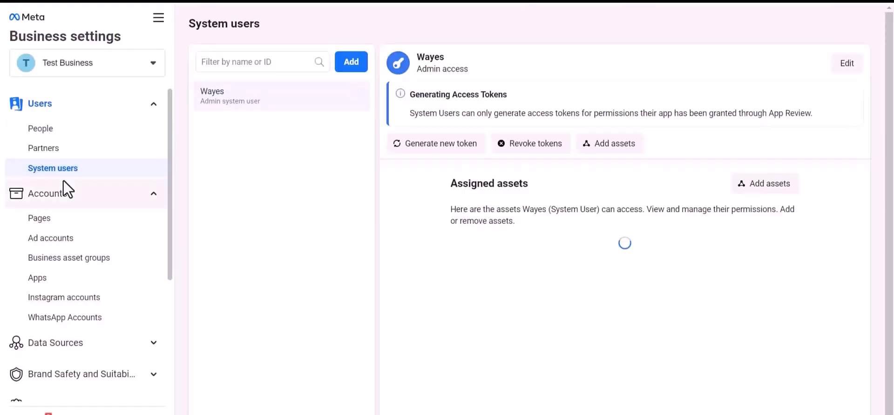
pyautogui.click(353, 68)
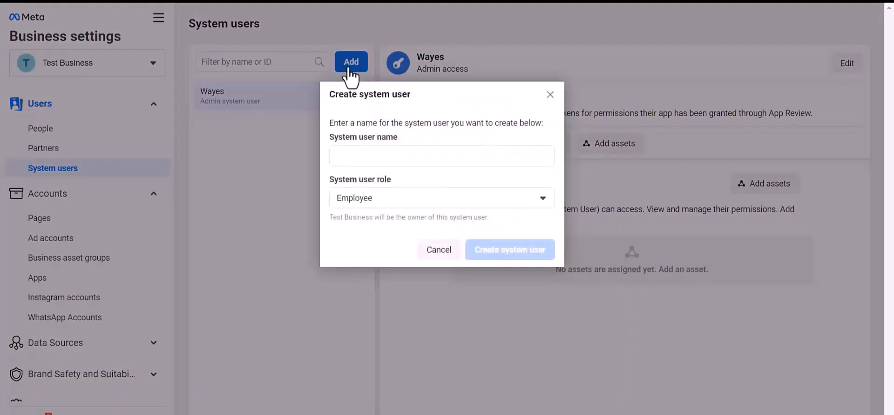
pyautogui.click(369, 154)
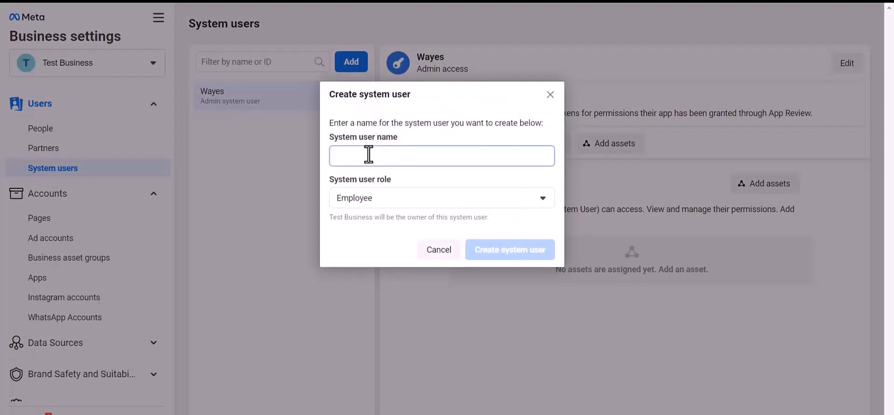
pyautogui.write('Oyes')
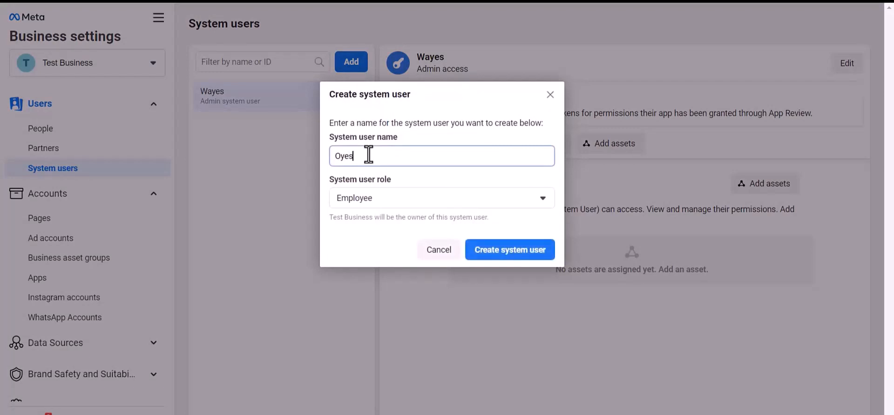
pyautogui.click(368, 198)
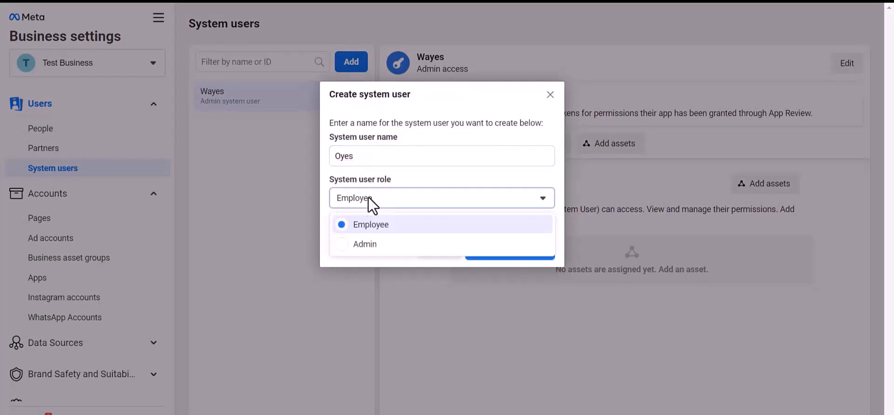
pyautogui.click(363, 244)
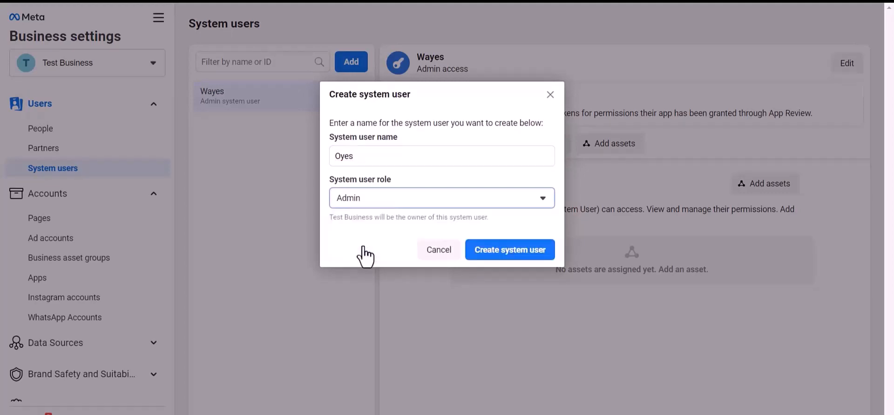
pyautogui.click(524, 254)
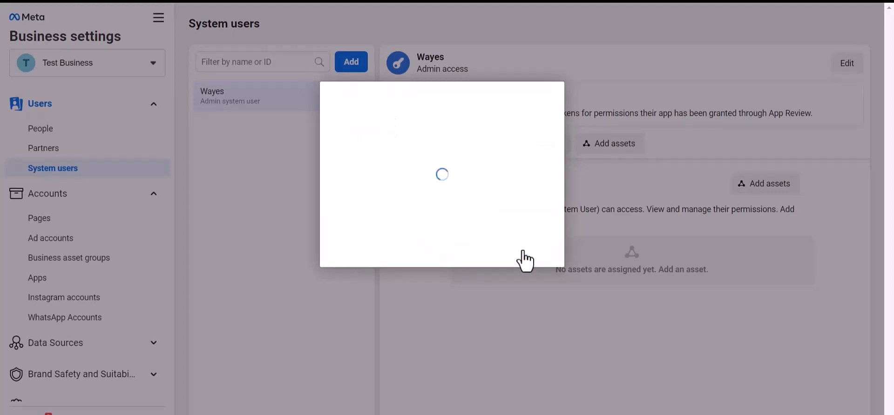
pyautogui.click(540, 204)
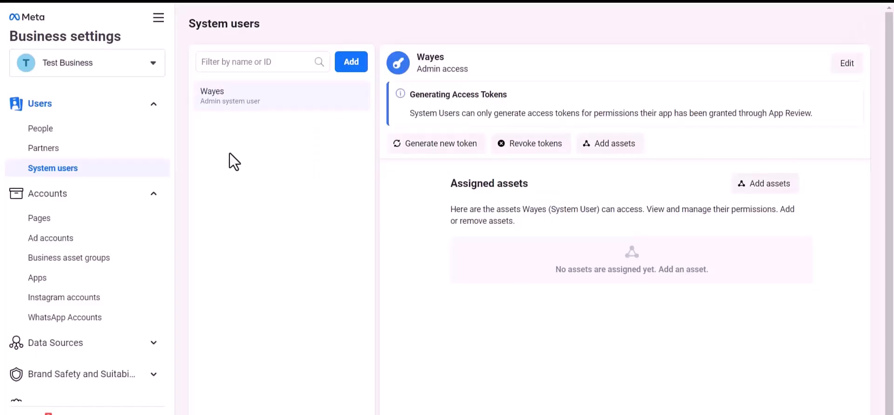
# - Assign the Bit Integrations app to the system user with full Manage app control
pyautogui.click(770, 184)
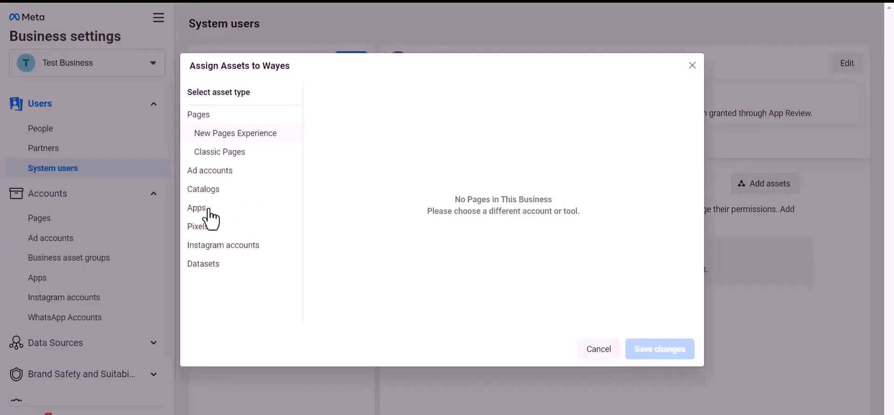
pyautogui.click(191, 208)
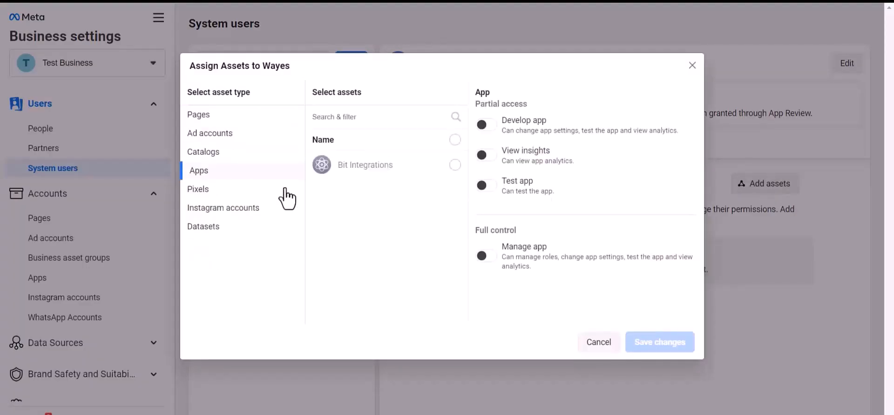
pyautogui.click(454, 167)
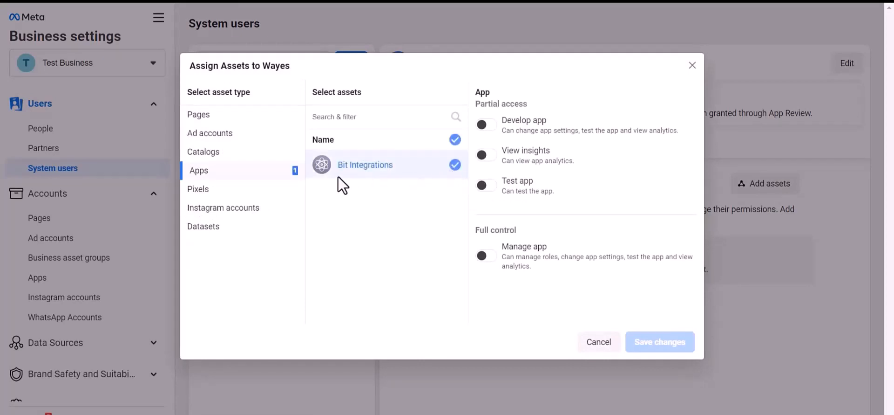
pyautogui.click(491, 256)
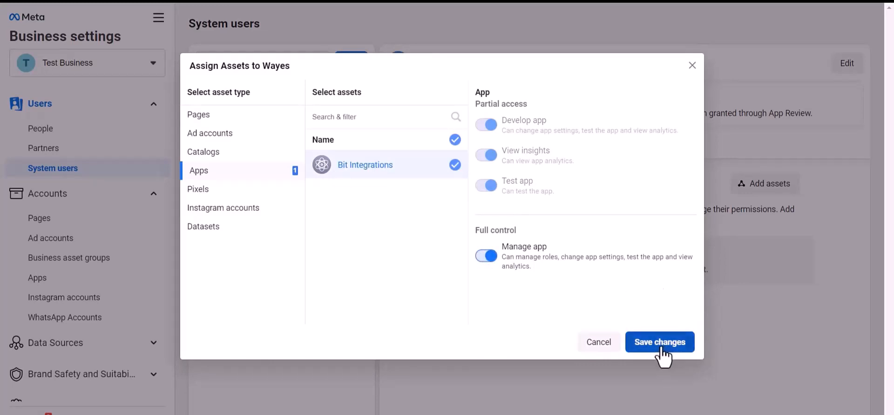
pyautogui.click(661, 345)
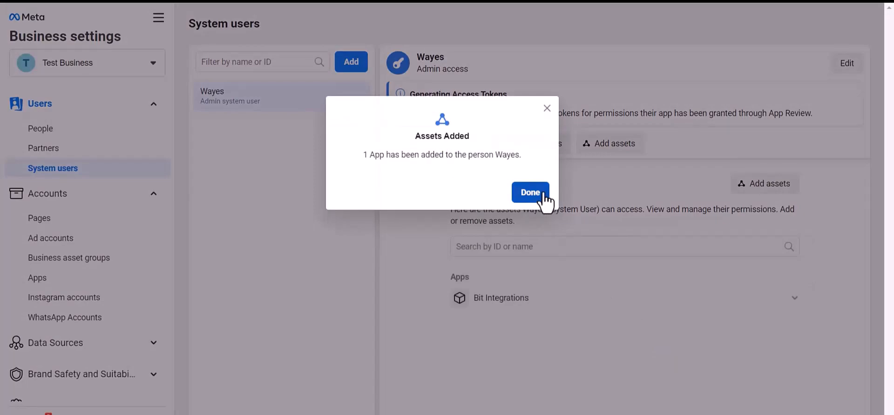
pyautogui.click(530, 192)
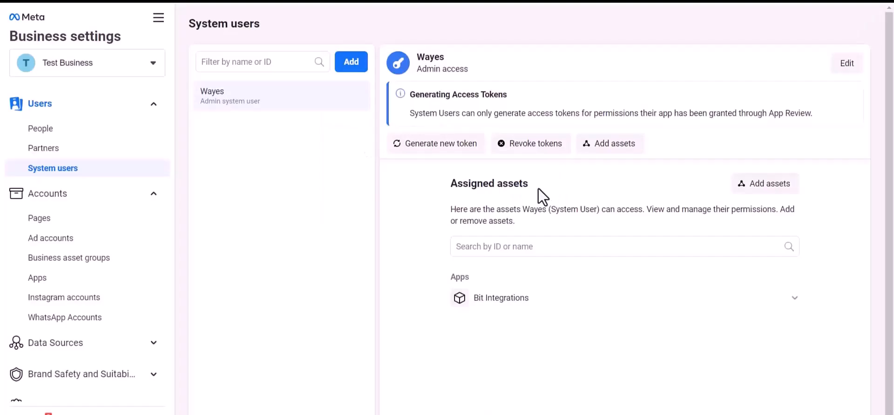
# - Start generating a new token for the Bit Integrations app and set its expiration to Permanent
pyautogui.click(434, 156)
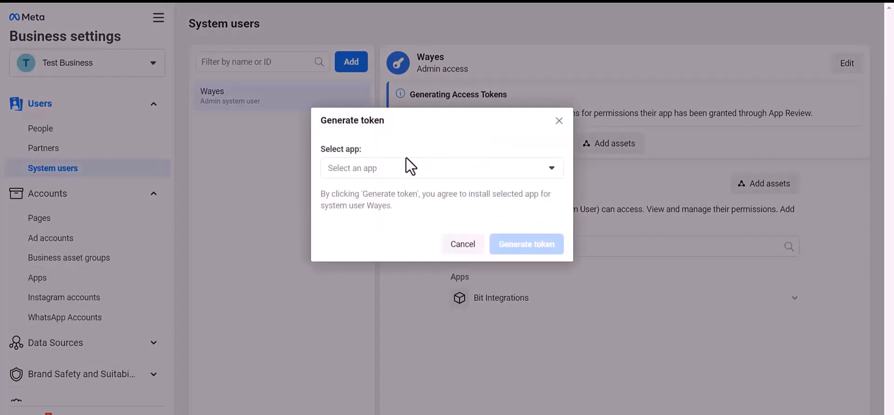
pyautogui.click(388, 170)
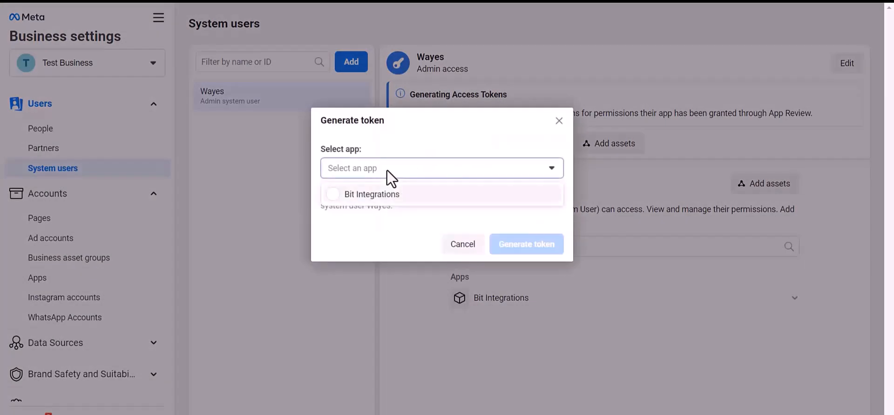
pyautogui.click(381, 198)
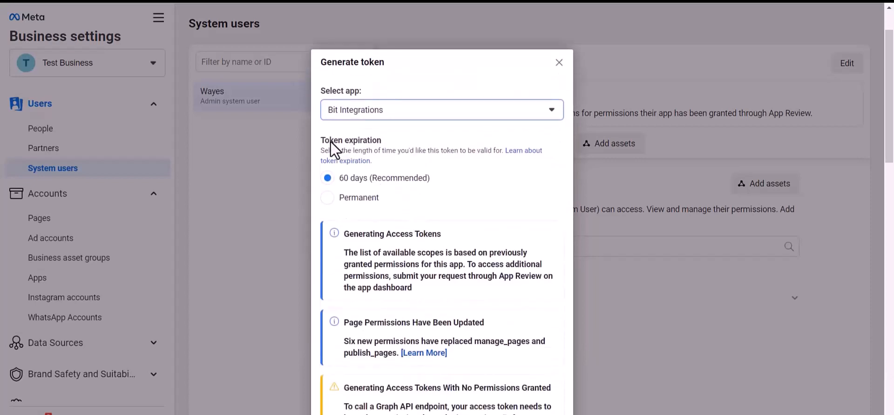
pyautogui.moveTo(322, 140); pyautogui.dragTo(381, 138)
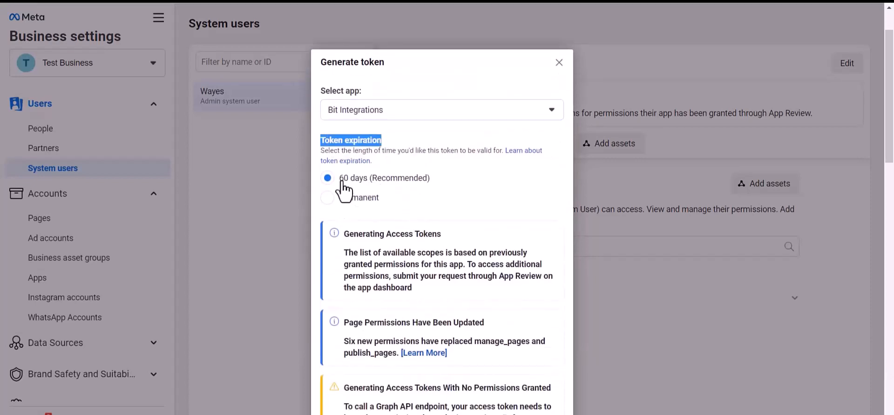
pyautogui.moveTo(438, 178); pyautogui.dragTo(338, 177)
pyautogui.click(378, 198)
# - Grant the whatsapp_business_messaging and whatsapp_business_management permissions and generate the token
pyautogui.scroll(-5, 419, 158)
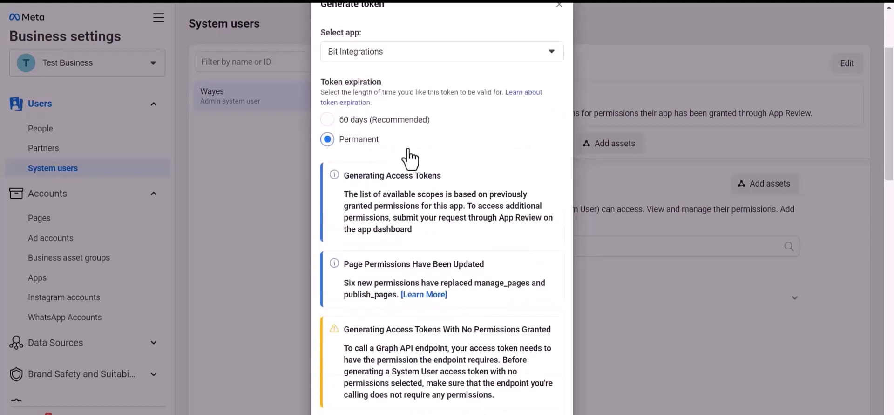
pyautogui.scroll(-1, 431, 158)
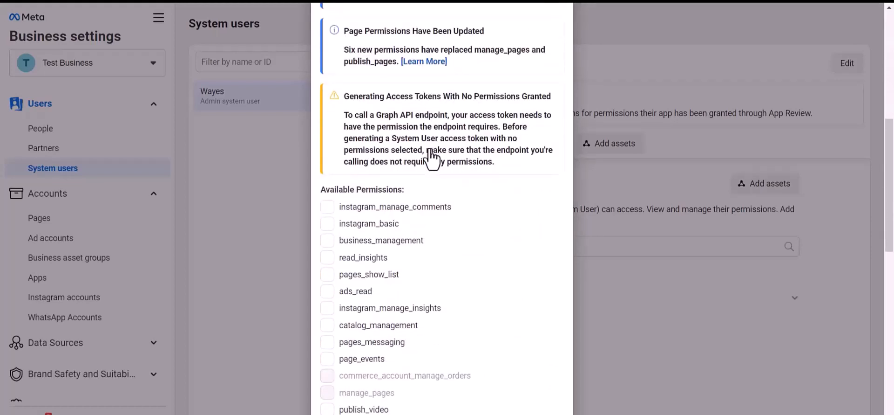
pyautogui.scroll(-2, 433, 158)
pyautogui.moveTo(321, 73); pyautogui.dragTo(391, 73)
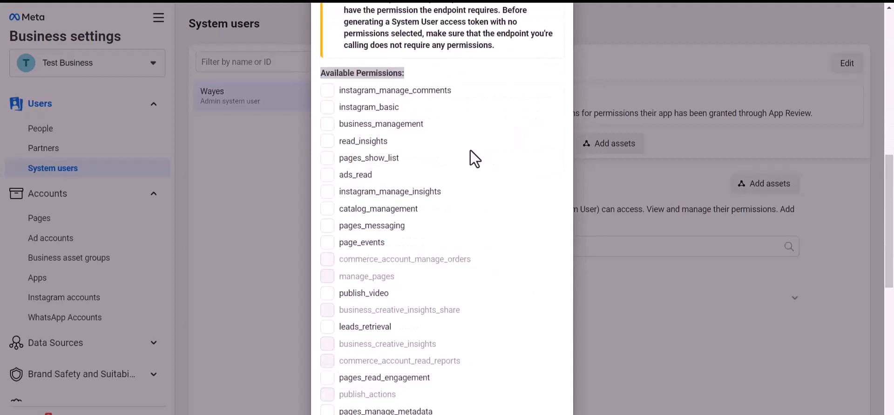
pyautogui.moveTo(320, 73); pyautogui.dragTo(429, 65)
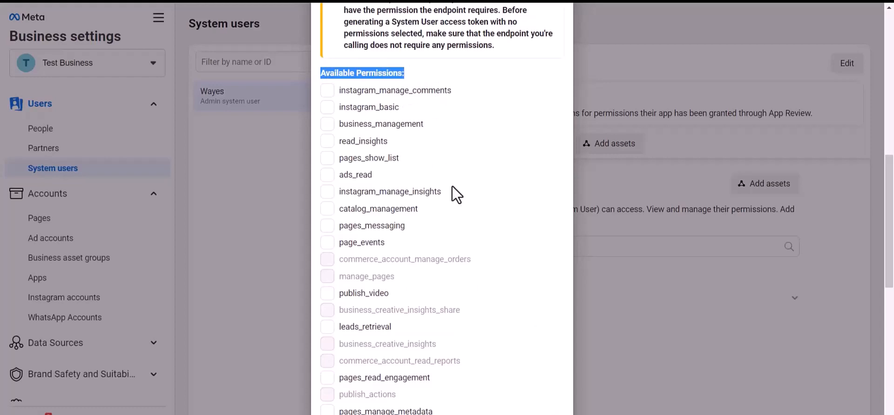
pyautogui.scroll(-4, 455, 193)
pyautogui.click(329, 287)
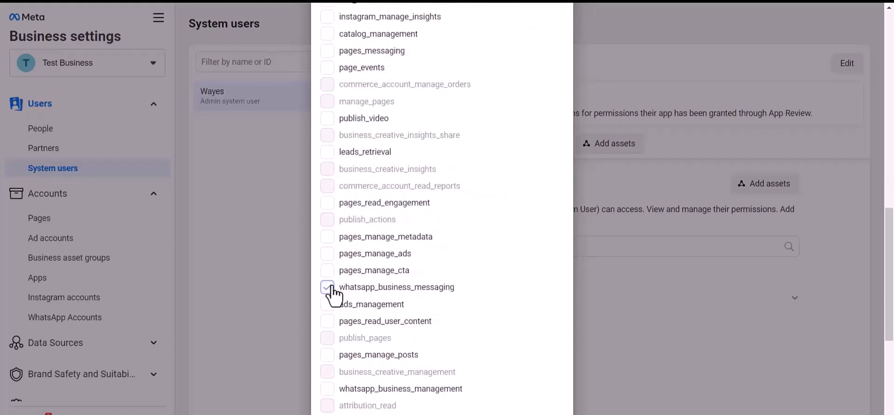
pyautogui.scroll(-1, 397, 279)
pyautogui.click(328, 331)
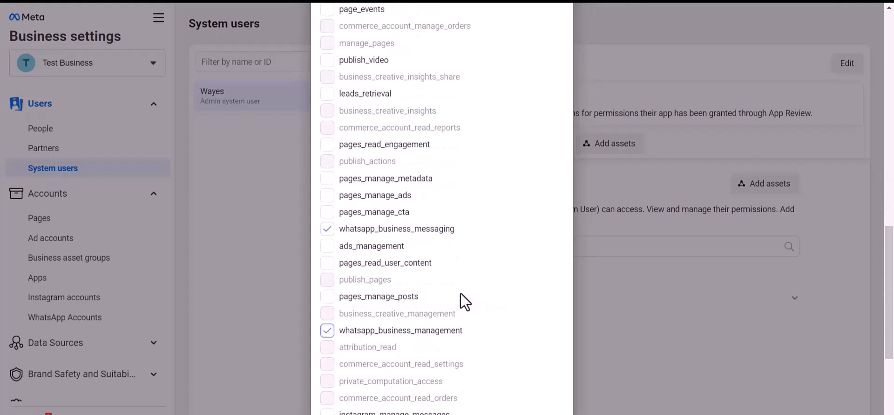
pyautogui.scroll(-4, 461, 296)
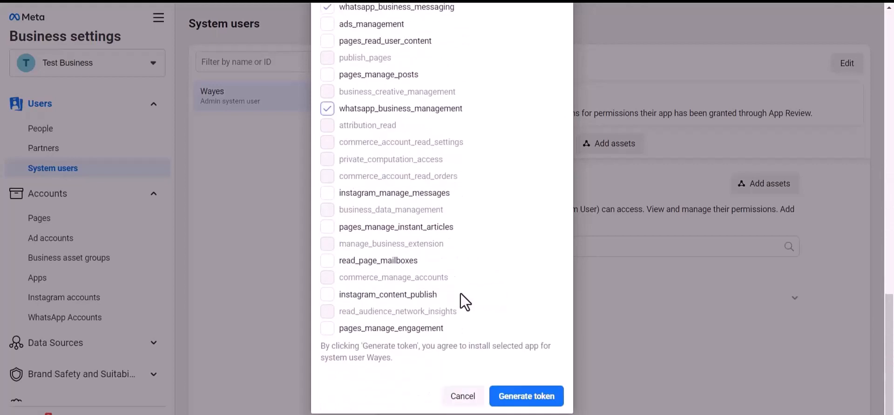
pyautogui.click(526, 397)
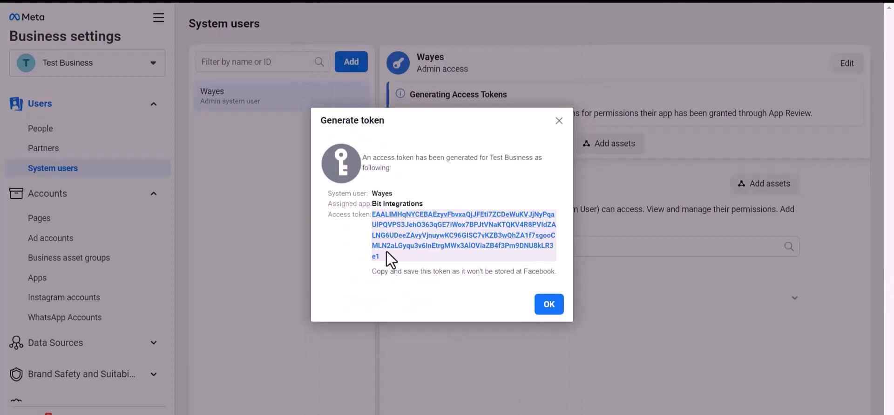
# - Copy the generated access token and paste it into the integration's Access Token field
pyautogui.moveTo(386, 250); pyautogui.dragTo(378, 218)
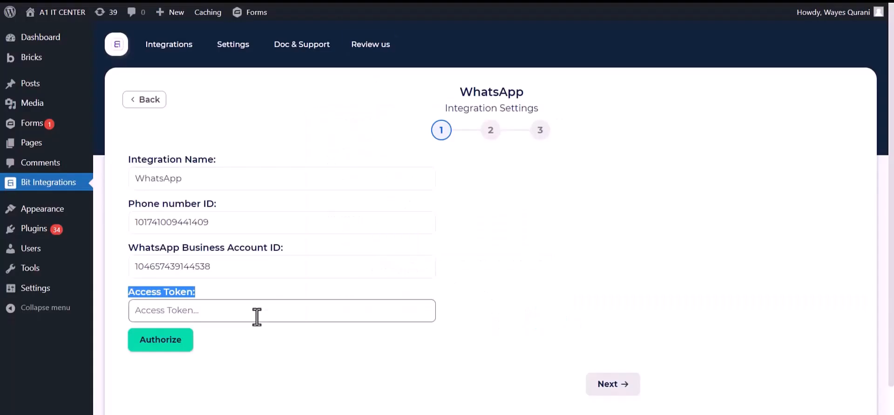
pyautogui.click(257, 310)
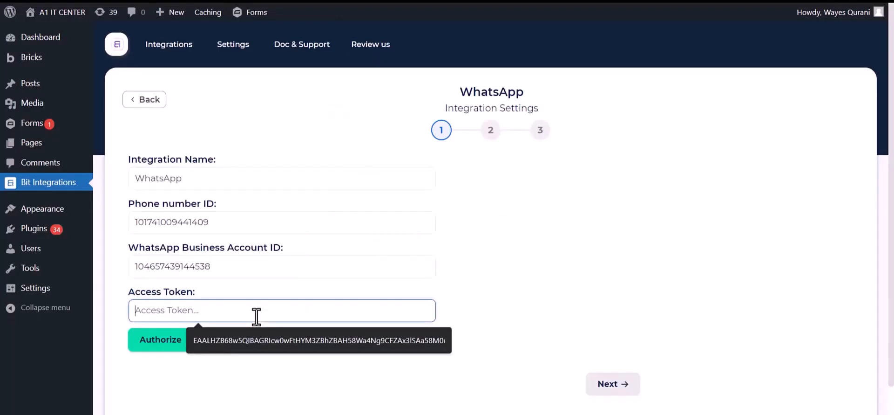
pyautogui.hotkey('ctrl', 'v')
# - Start adding a phone number by creating a WhatsApp Business profile named Bit Apps in the Automotive category
pyautogui.click(543, 299)
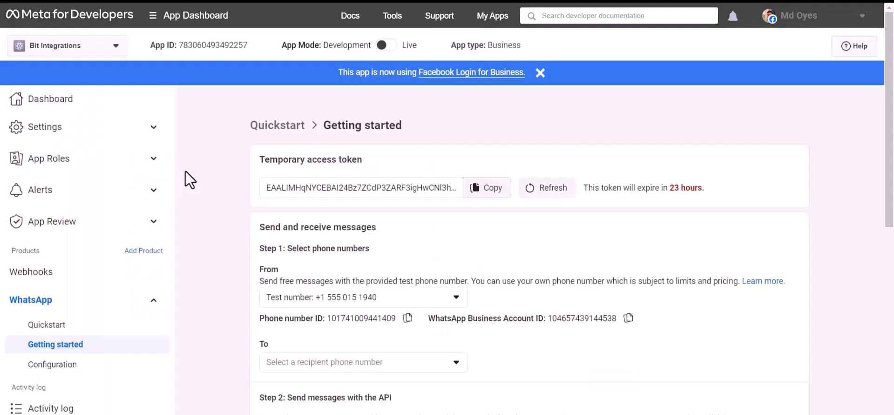
pyautogui.scroll(-8, 186, 172)
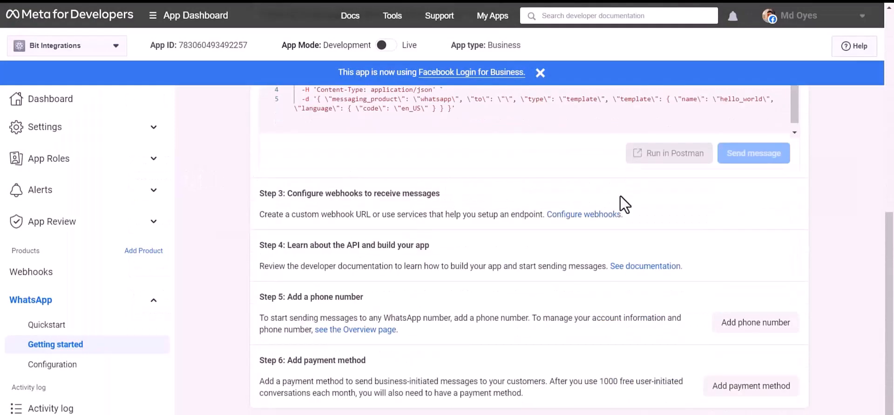
pyautogui.click(752, 329)
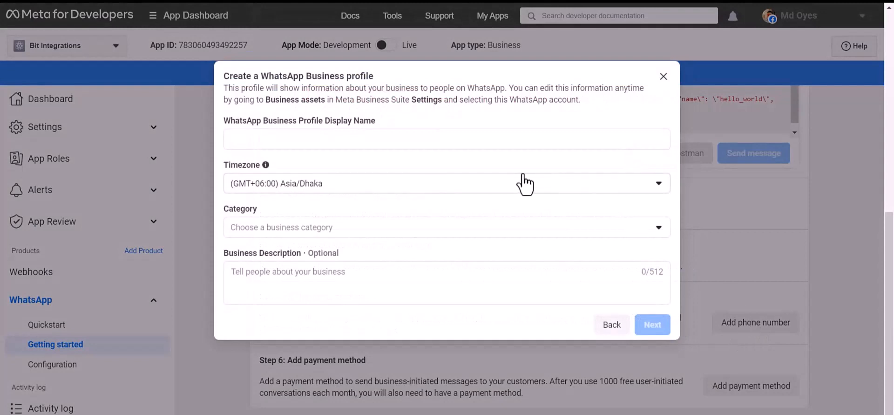
pyautogui.click(406, 140)
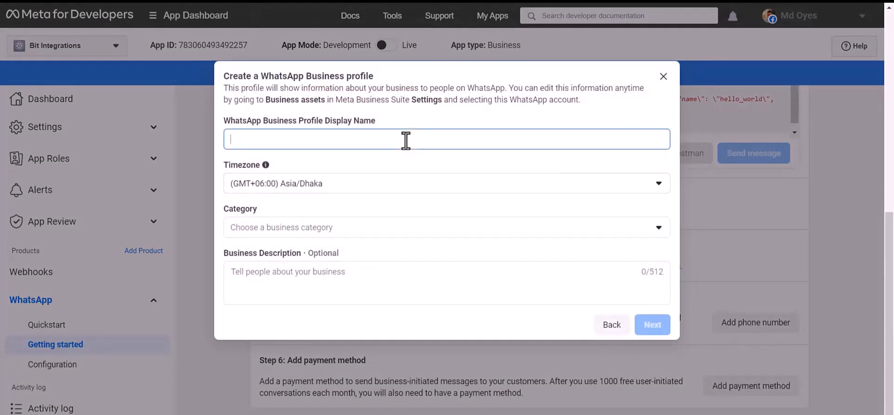
pyautogui.write('Bit Apps')
pyautogui.click(303, 232)
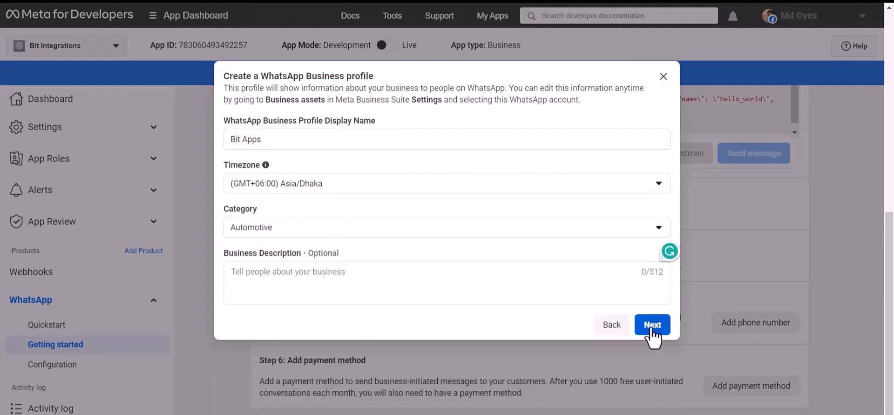
pyautogui.click(652, 328)
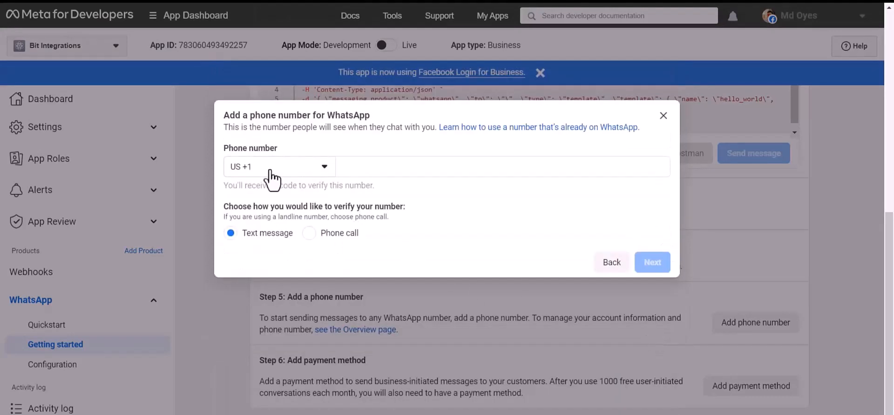
# - Enter the business phone number with the Bangladesh +880 country code, verifying by text message, and continue
pyautogui.click(271, 171)
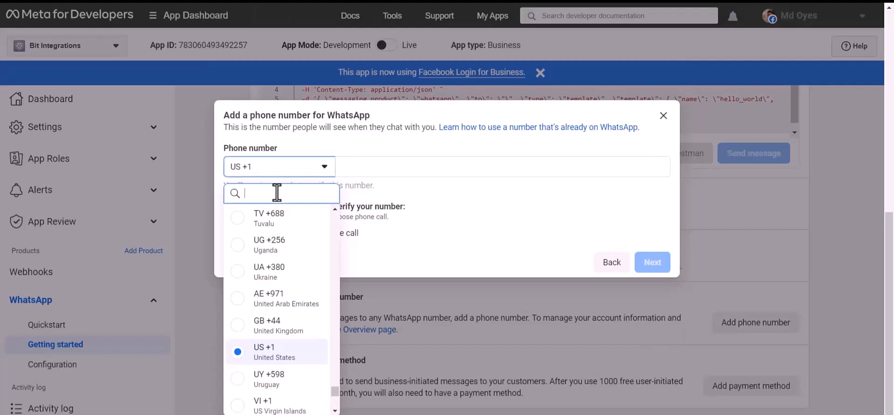
pyautogui.write('bangladesh')
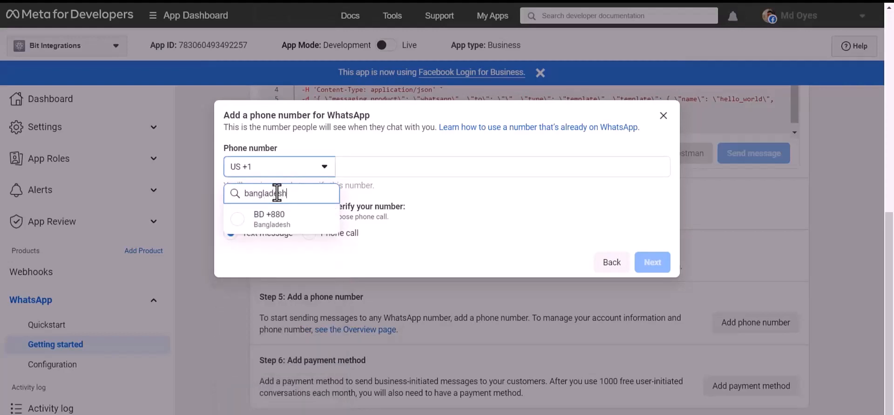
pyautogui.click(273, 218)
pyautogui.click(378, 167)
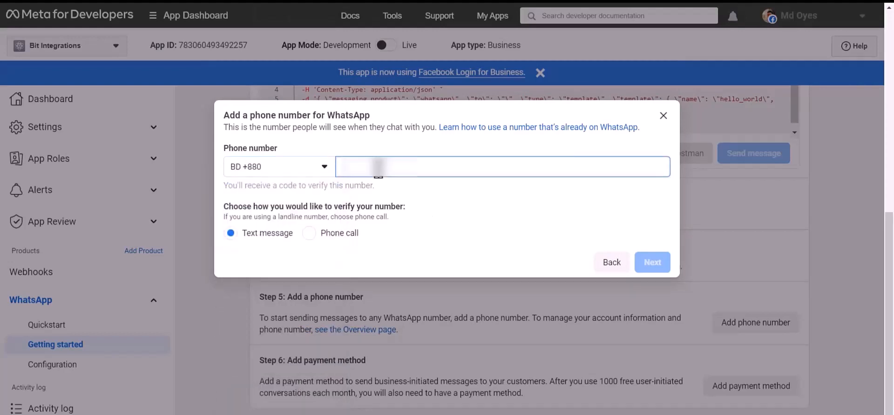
pyautogui.hotkey('ctrl', 'v')
pyautogui.click(470, 205)
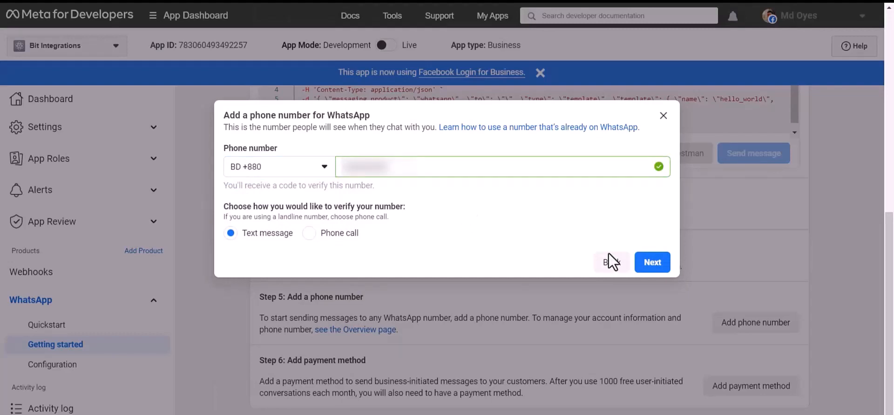
pyautogui.click(653, 263)
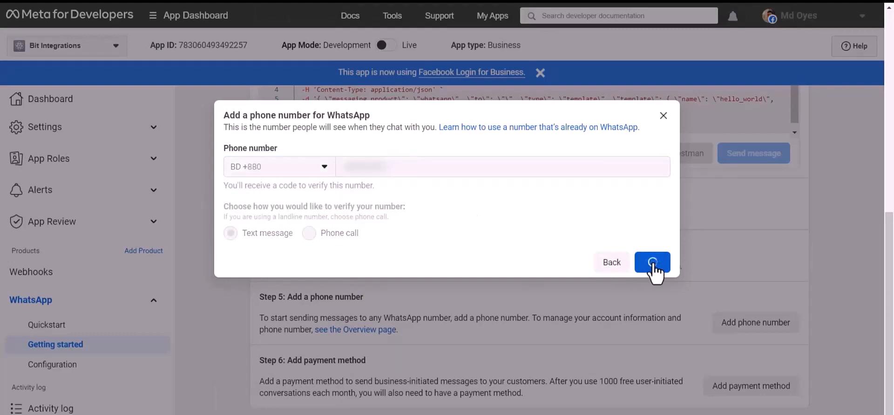
# - Enter the six-digit verification code sent to the phone number and confirm it
pyautogui.click(233, 198)
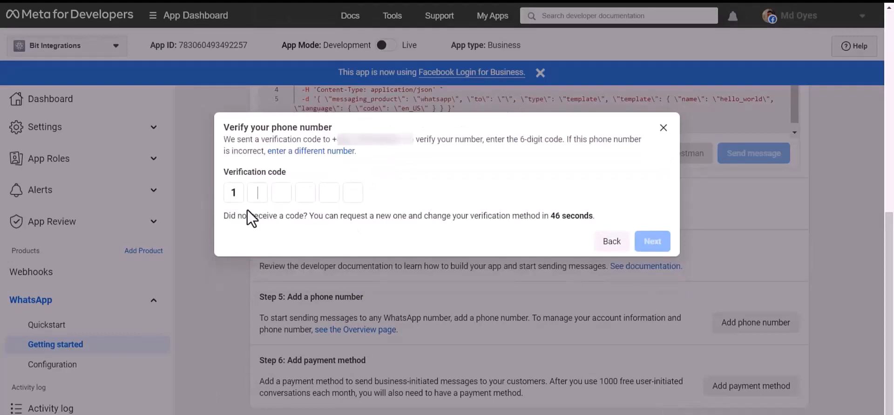
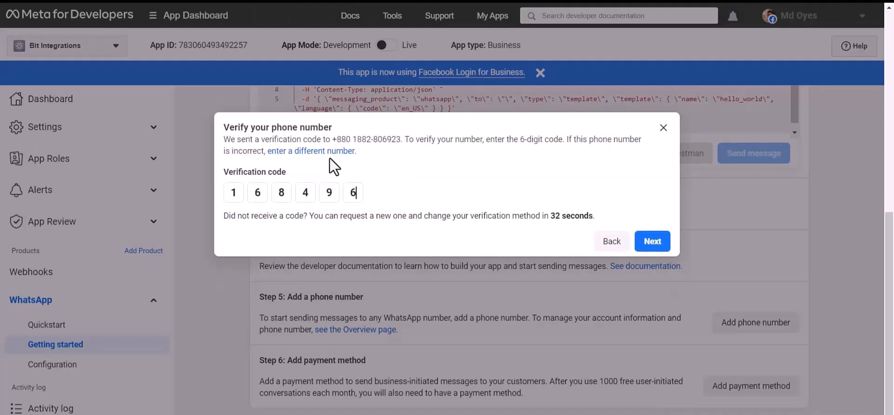
pyautogui.click(655, 241)
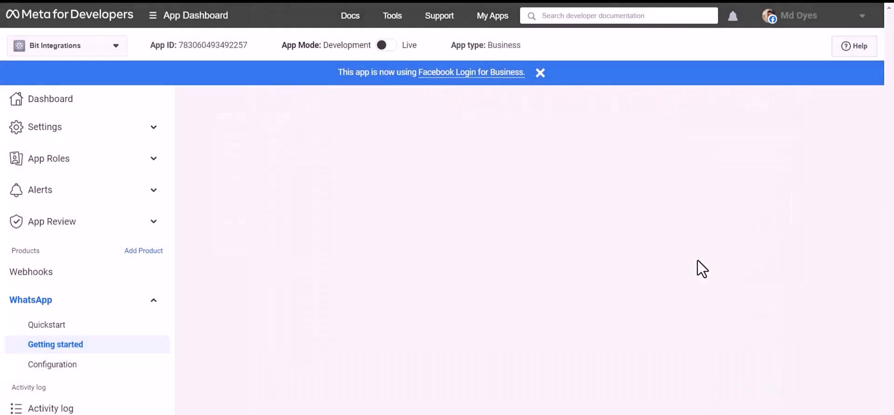
# - Authorize the WhatsApp integration with the entered phone number ID, business account ID and access token
pyautogui.scroll(-1, 594, 213)
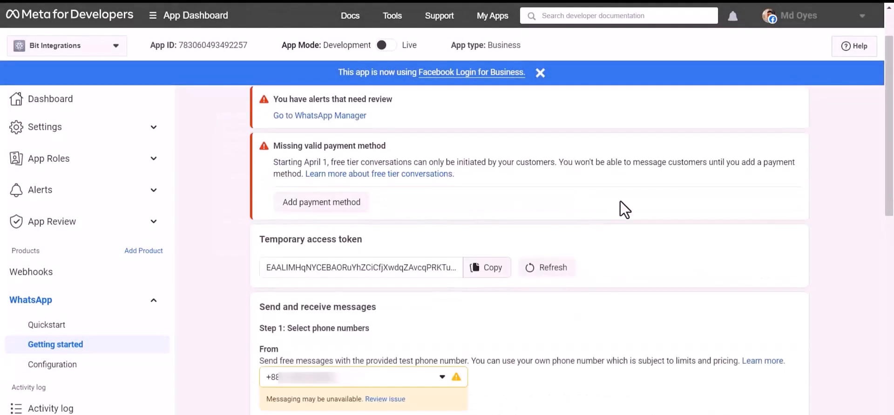
pyautogui.scroll(-2, 625, 199)
pyautogui.scroll(-10, 625, 199)
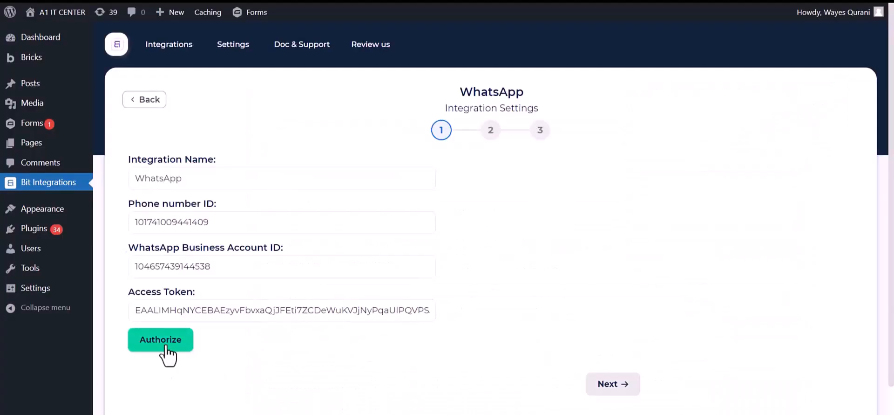
pyautogui.click(166, 347)
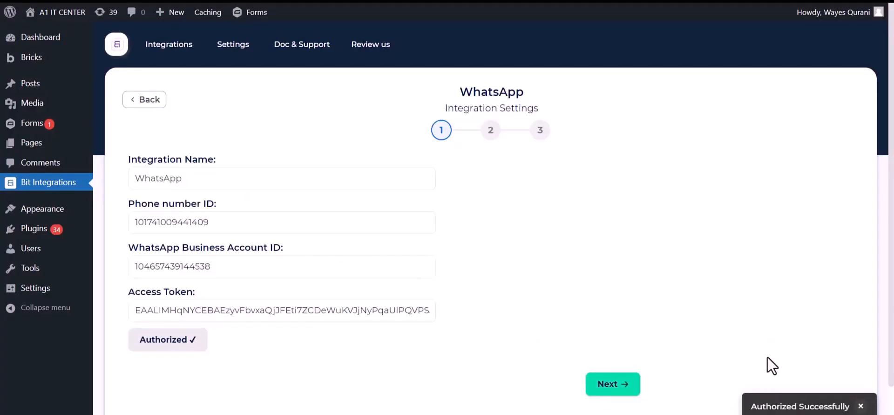
# - Proceed to the second integration step and set the message type to Template
pyautogui.scroll(-1, 653, 317)
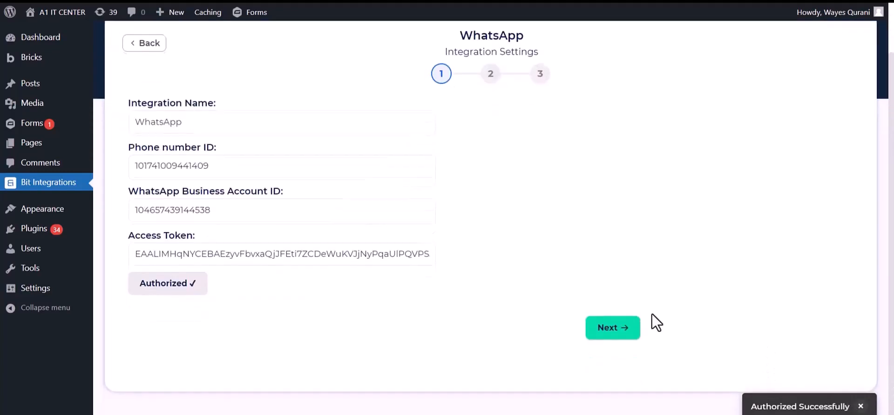
pyautogui.click(608, 328)
pyautogui.scroll(1, 579, 205)
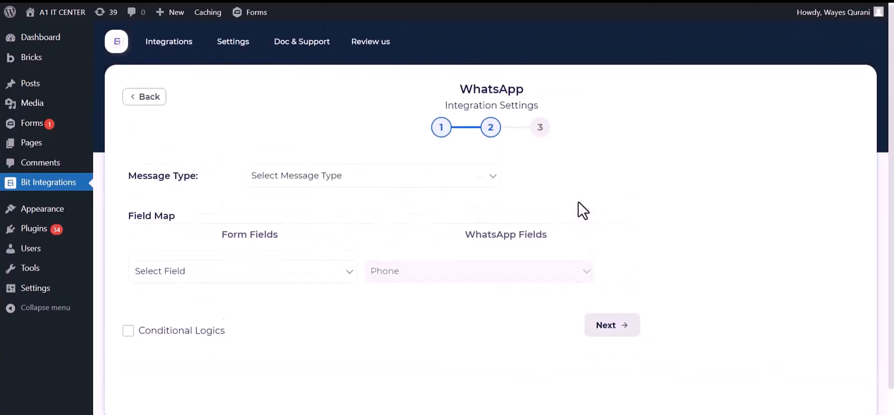
pyautogui.click(342, 186)
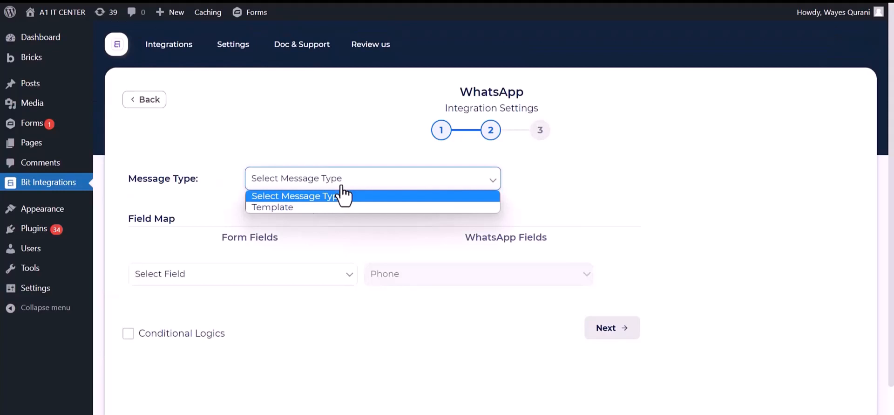
pyautogui.click(287, 208)
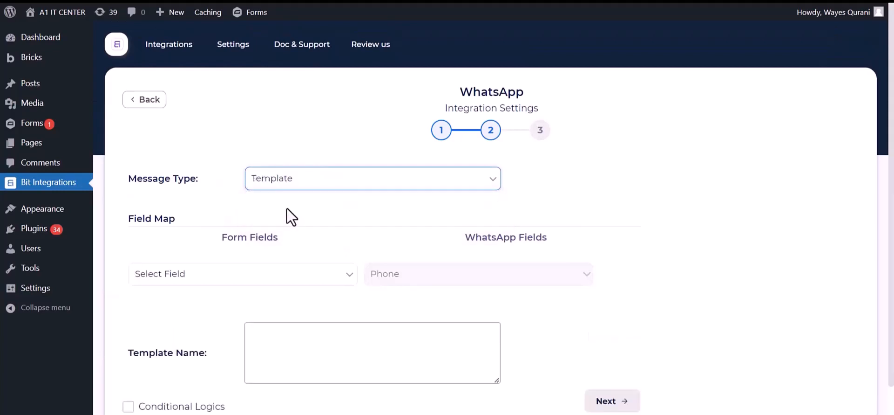
# - Map the form's Phone field to the WhatsApp Phone field in the field map
pyautogui.click(264, 279)
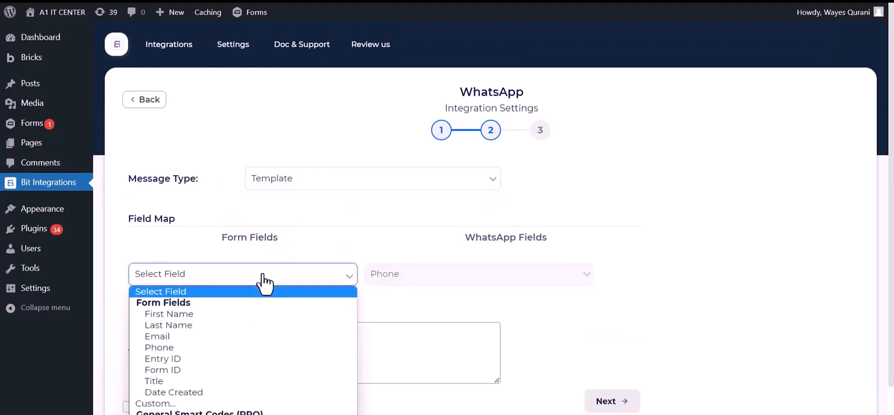
pyautogui.click(170, 347)
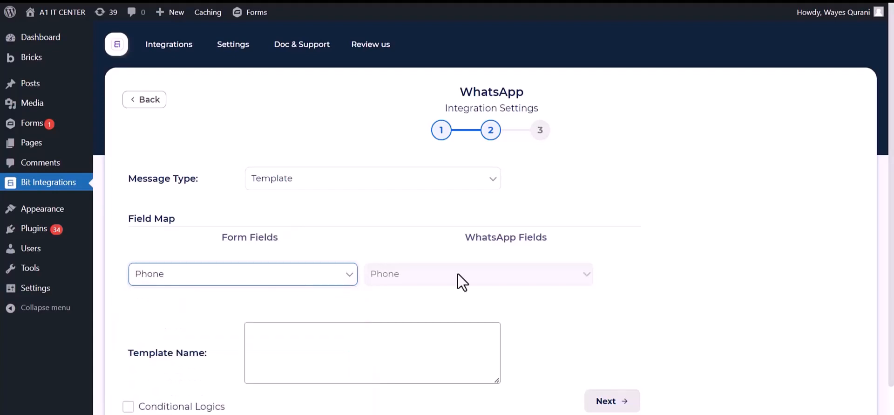
pyautogui.click(290, 348)
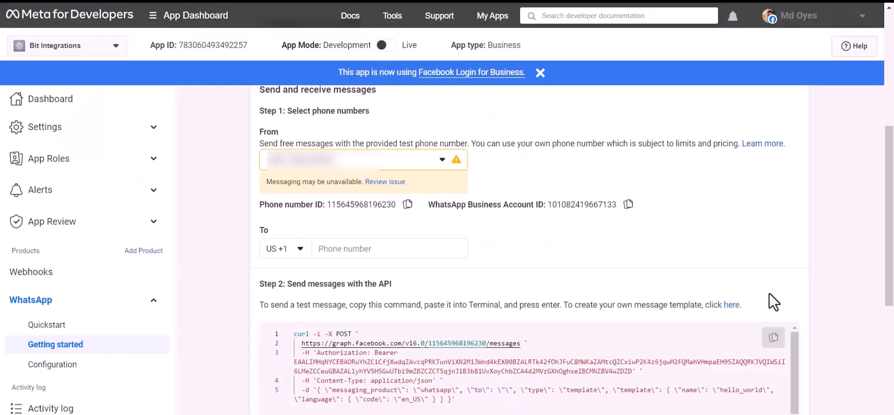
# - Copy the hello_world template name from the Meta message templates and paste it as the Template Name
pyautogui.click(732, 305)
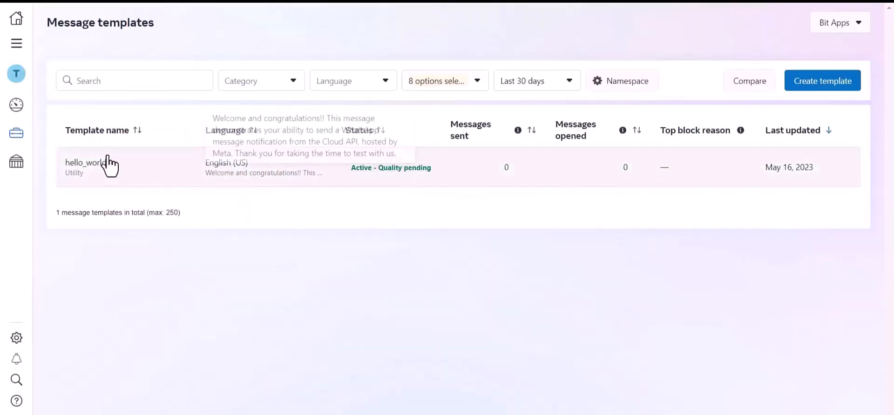
pyautogui.click(144, 167)
pyautogui.moveTo(61, 74); pyautogui.dragTo(120, 74)
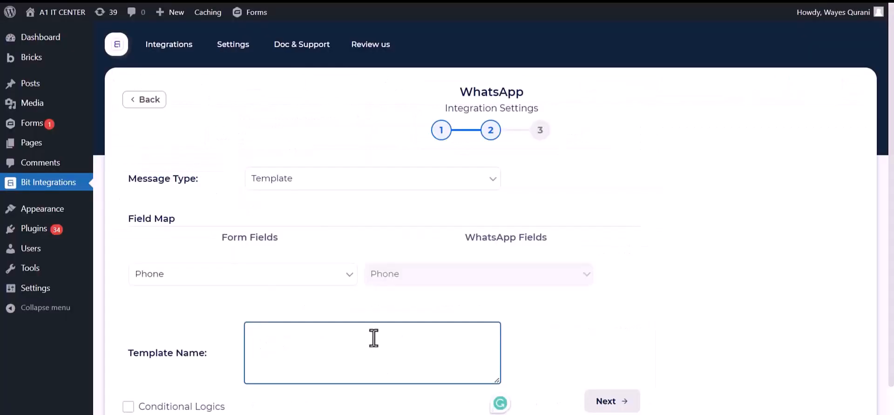
pyautogui.write('hello_world')
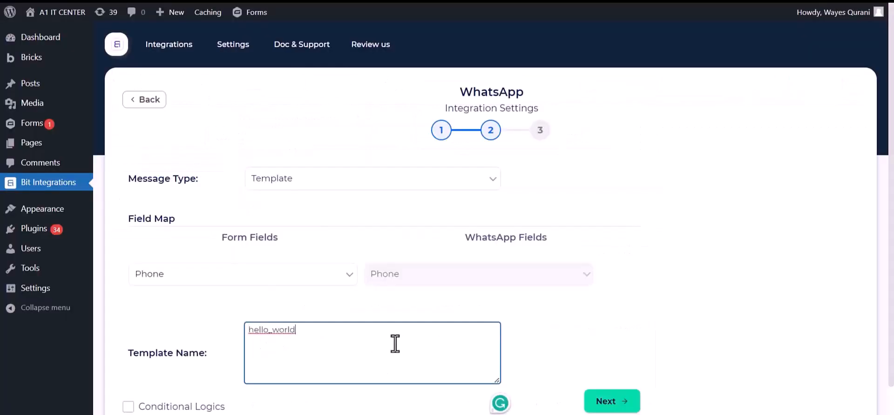
# - Continue to the final integration step and finish and save the integration
pyautogui.click(627, 408)
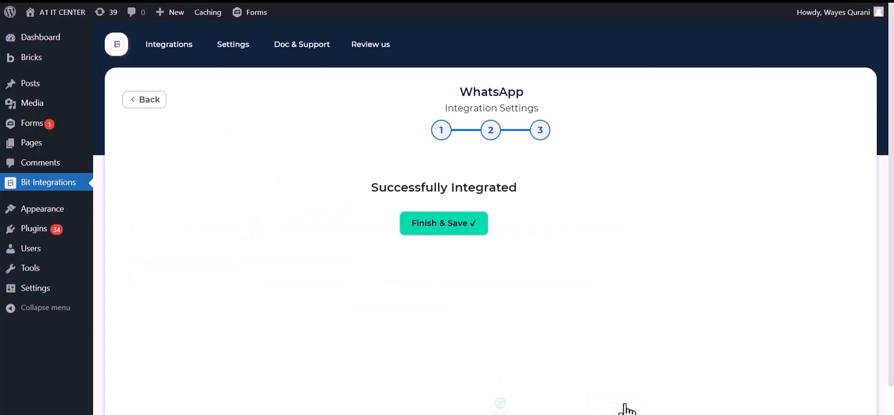
pyautogui.click(486, 231)
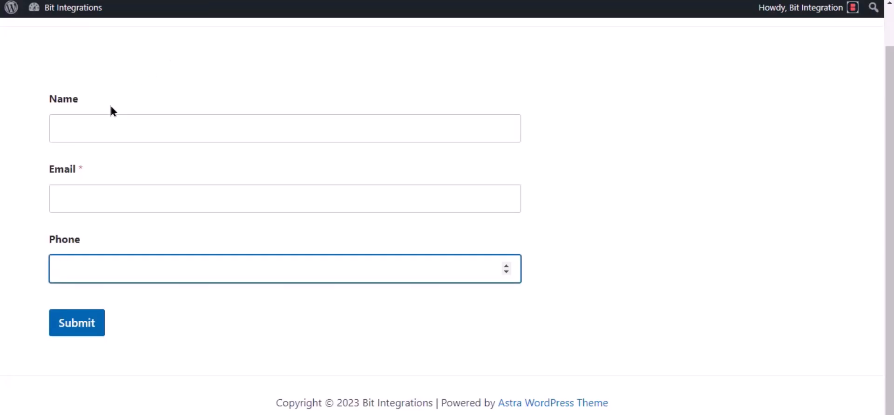
# - Fill in the test form's Name as Bit Integrations and enter a contact e-mail address
pyautogui.click(100, 122)
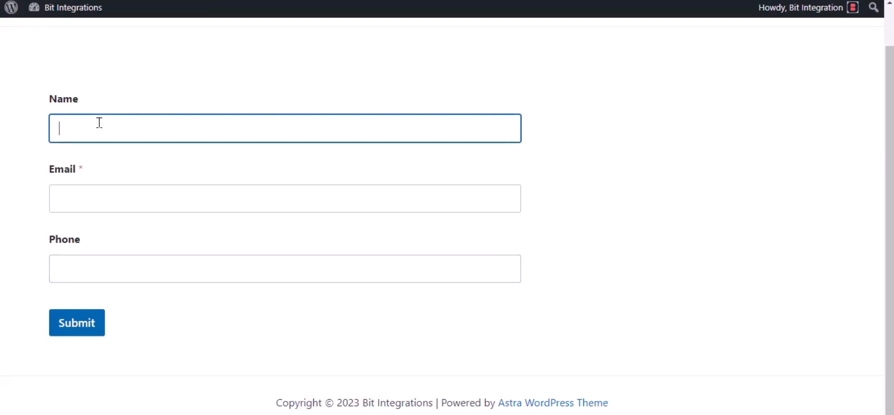
pyautogui.write('Bit Integrations')
pyautogui.click(86, 192)
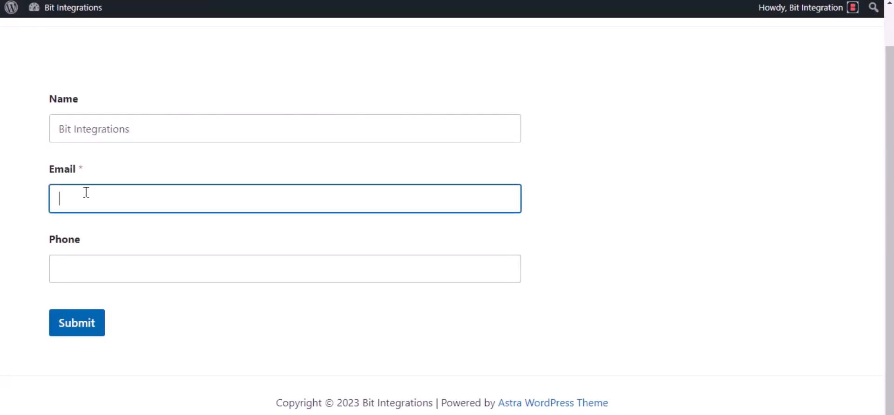
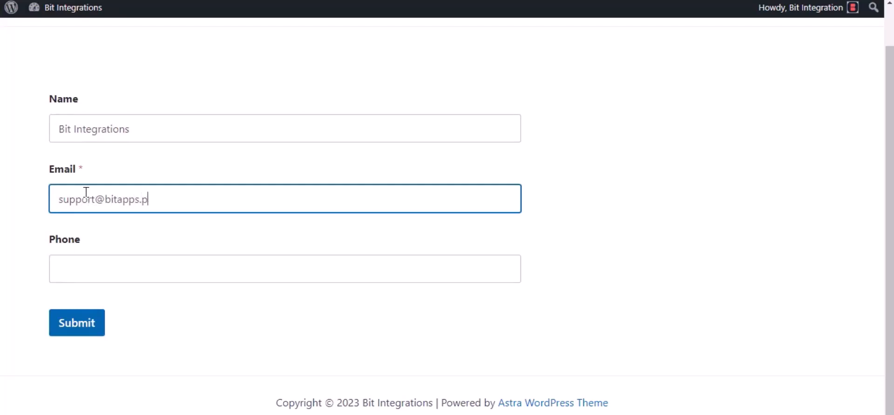
# - Enter a phone number in the form's Phone field and submit the form
pyautogui.click(106, 269)
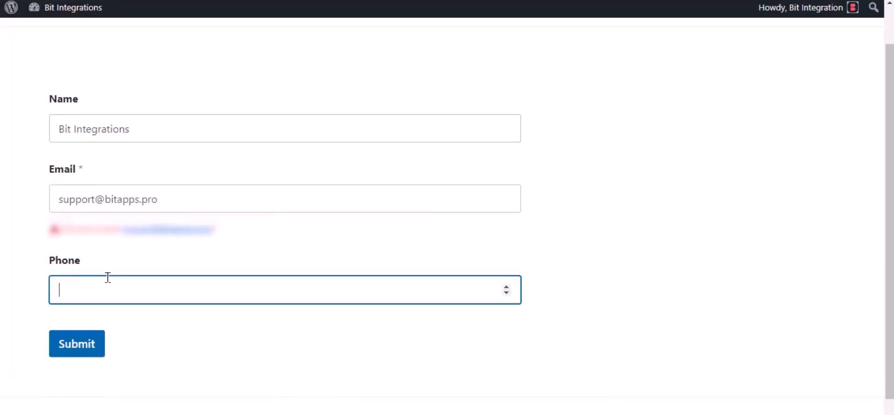
pyautogui.write('444555666')
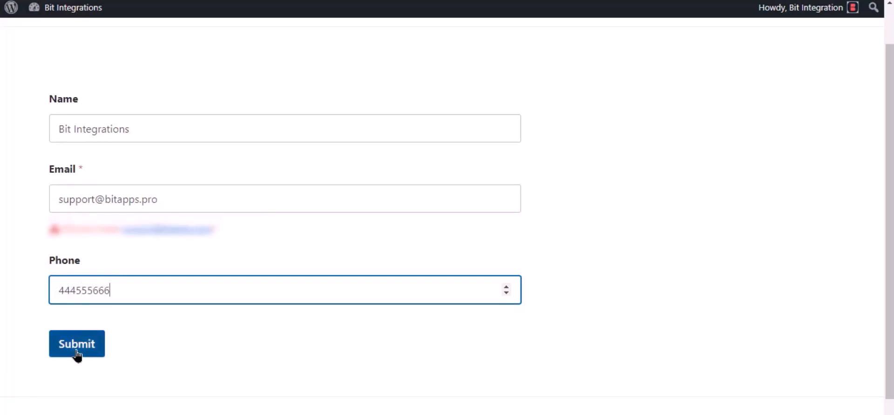
pyautogui.click(77, 345)
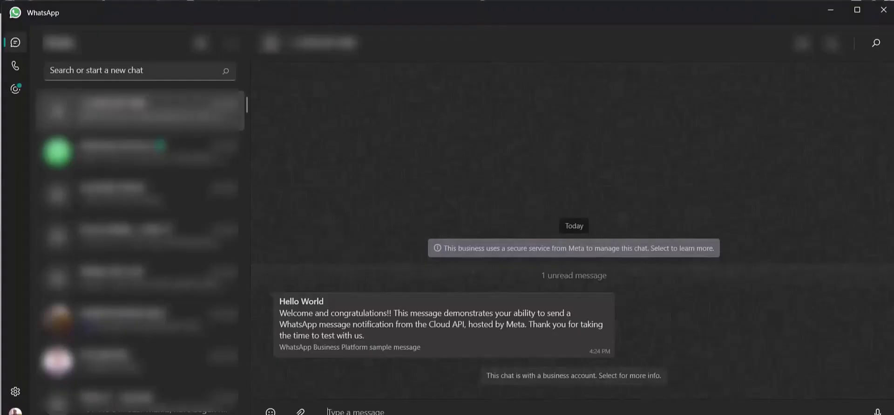
# - Compare the received WhatsApp message with the hello_world template preview
pyautogui.moveTo(279, 302); pyautogui.dragTo(450, 343)
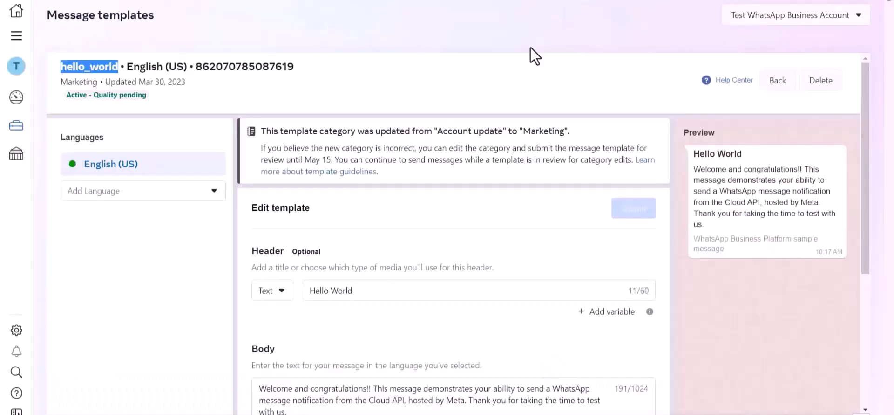
pyautogui.click(692, 149)
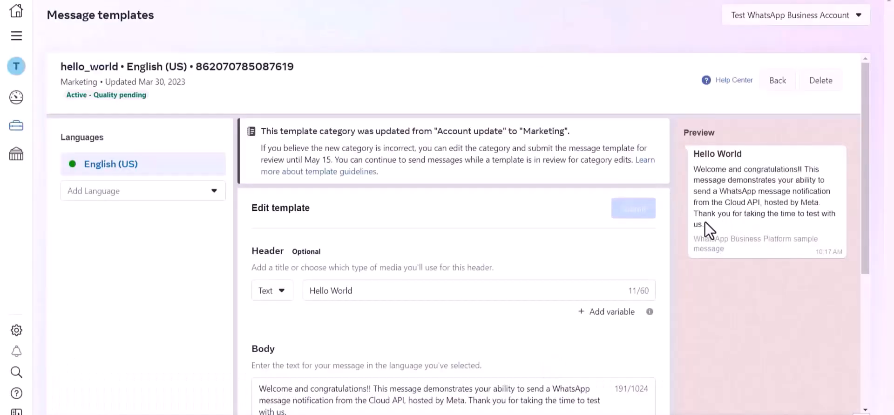